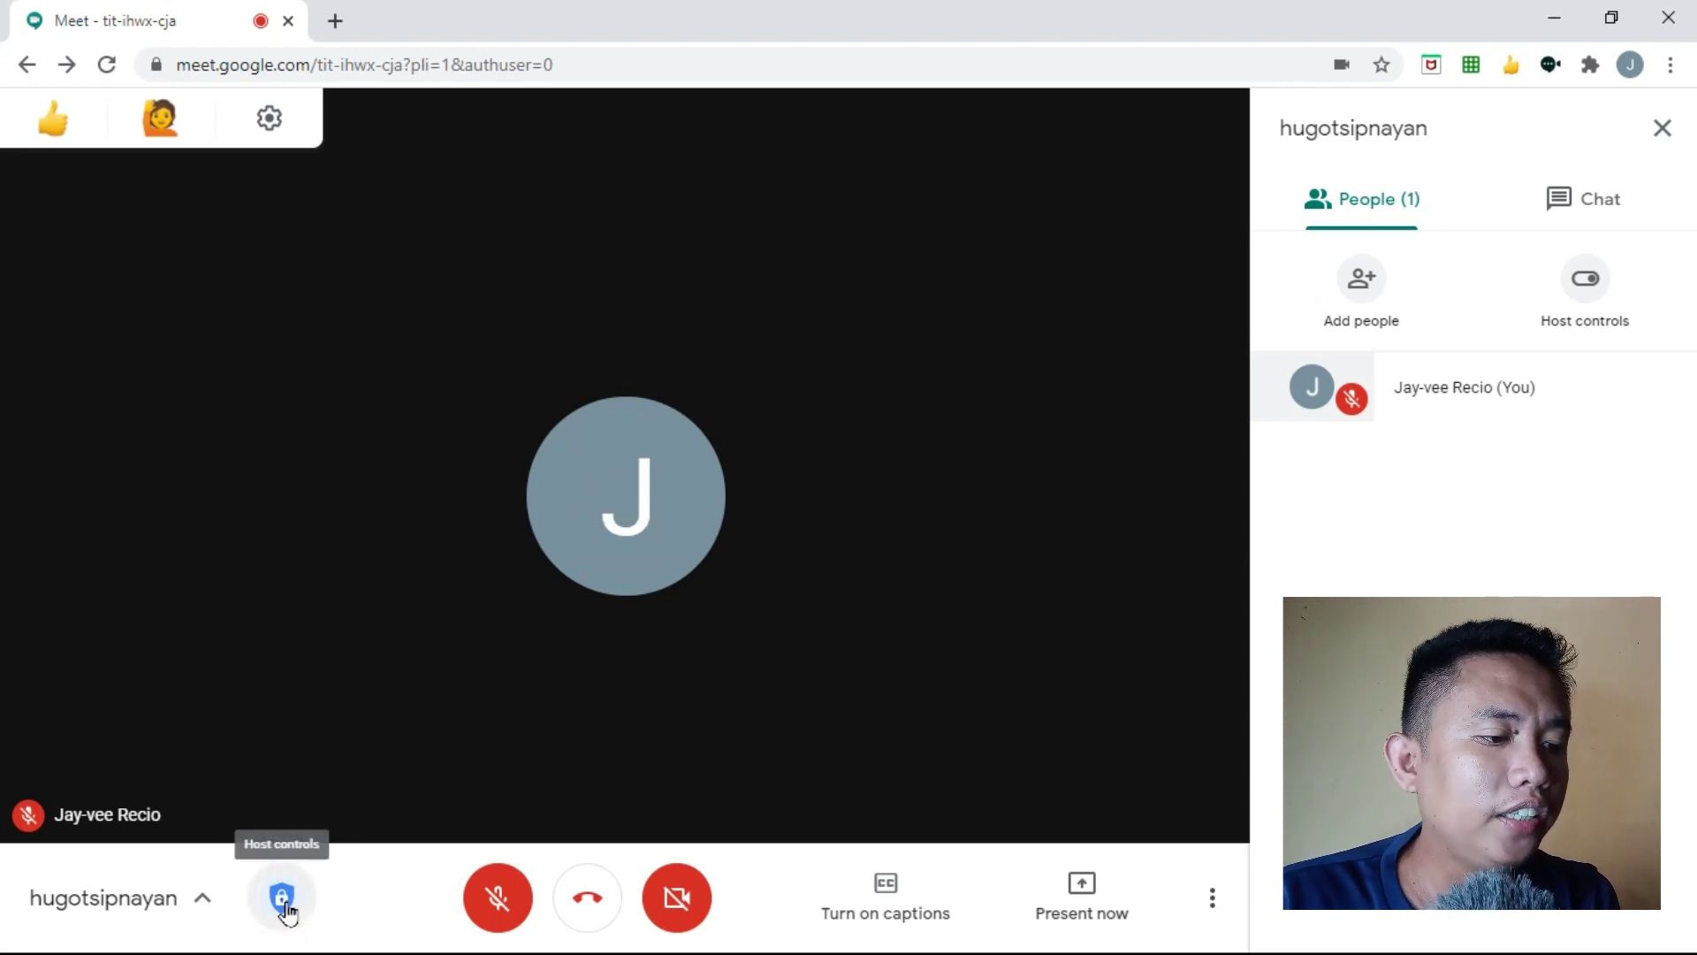
Open the Meeting safety host controls and switch Quick access off, then back on.
{"action": "left_click", "coordinate": [282, 899]}
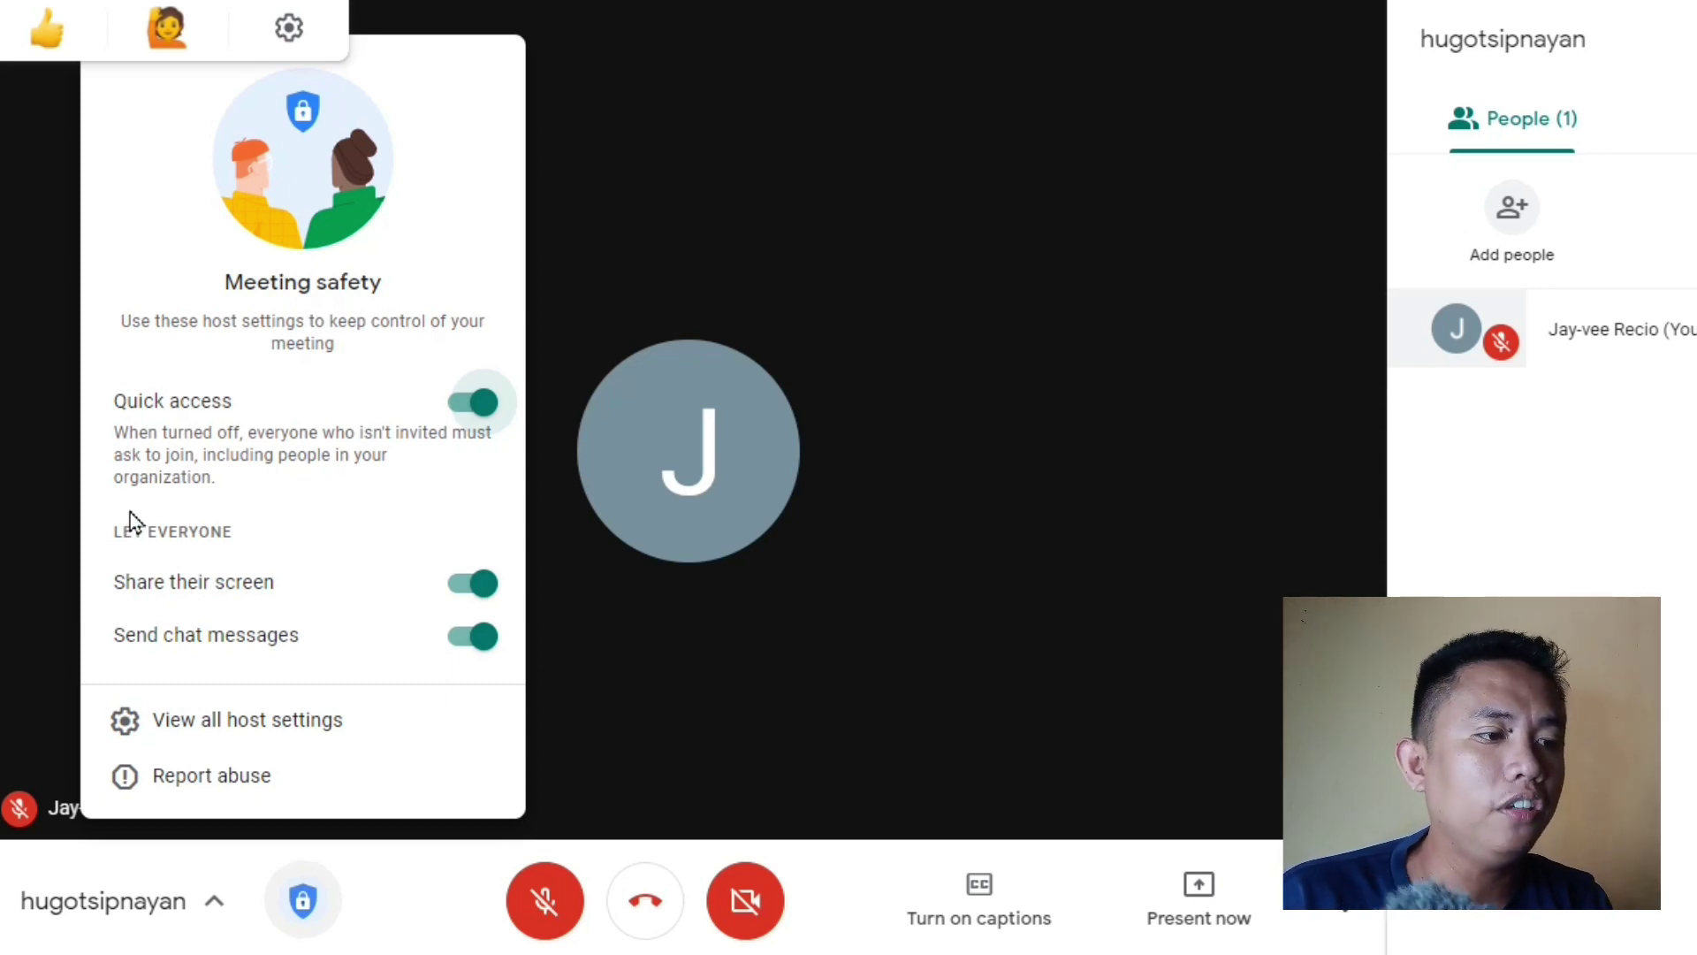
{"action": "left_click", "coordinate": [477, 407]}
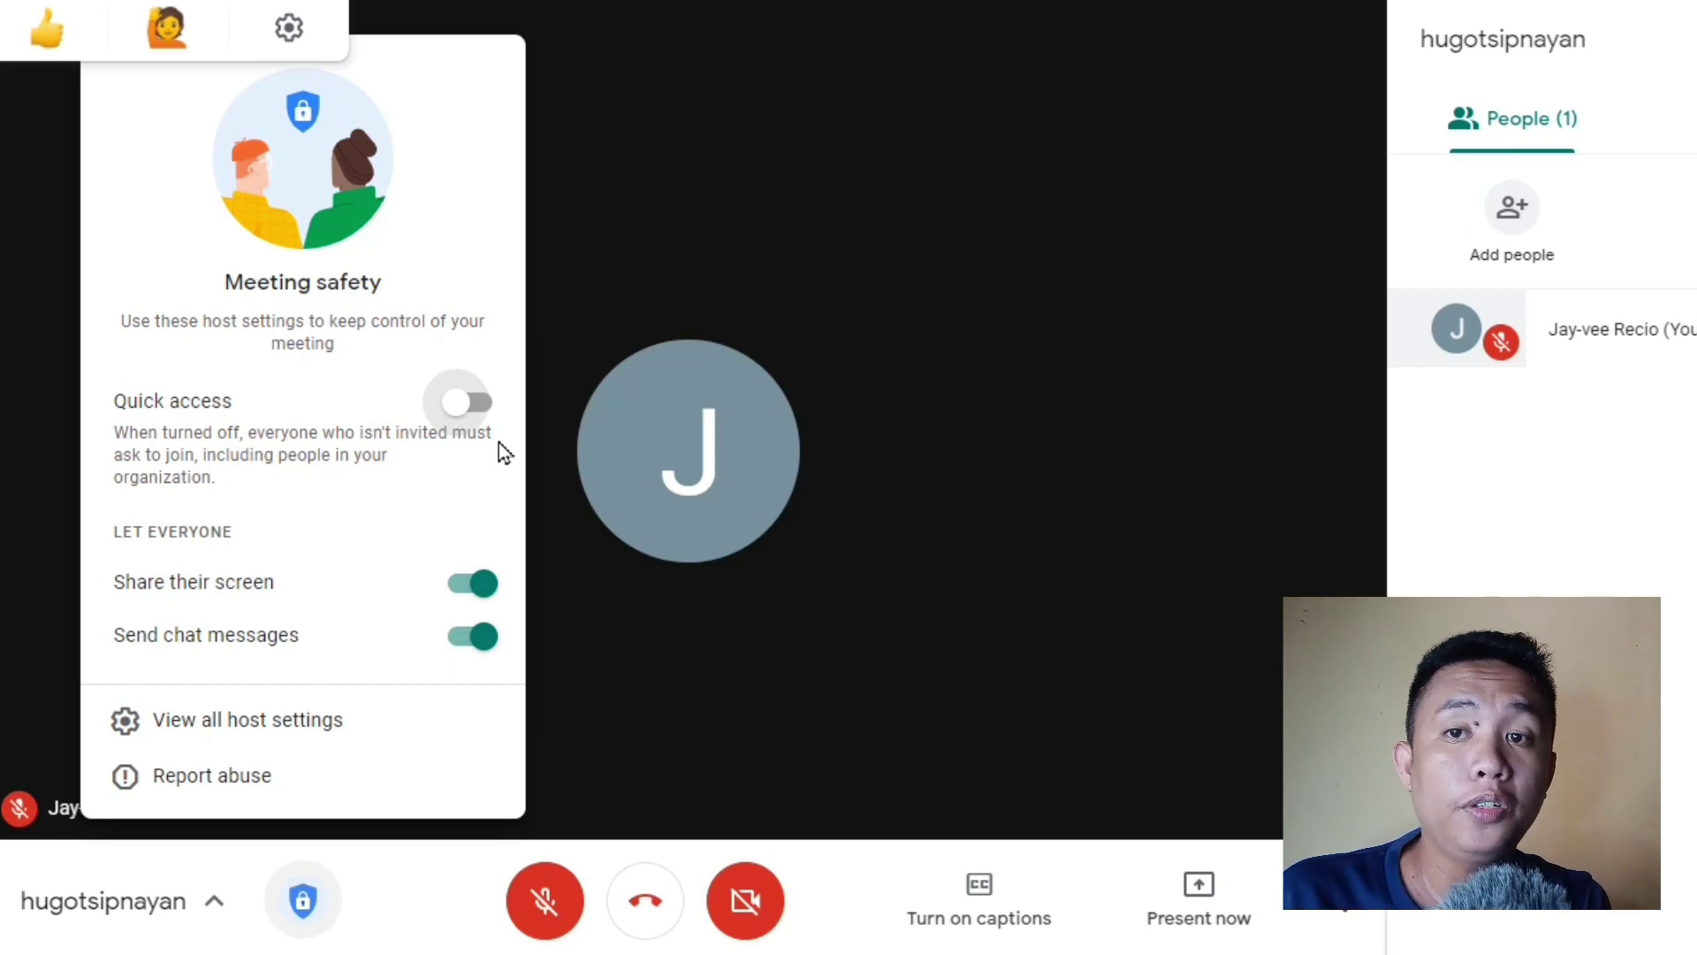
{"action": "left_click", "coordinate": [471, 406]}
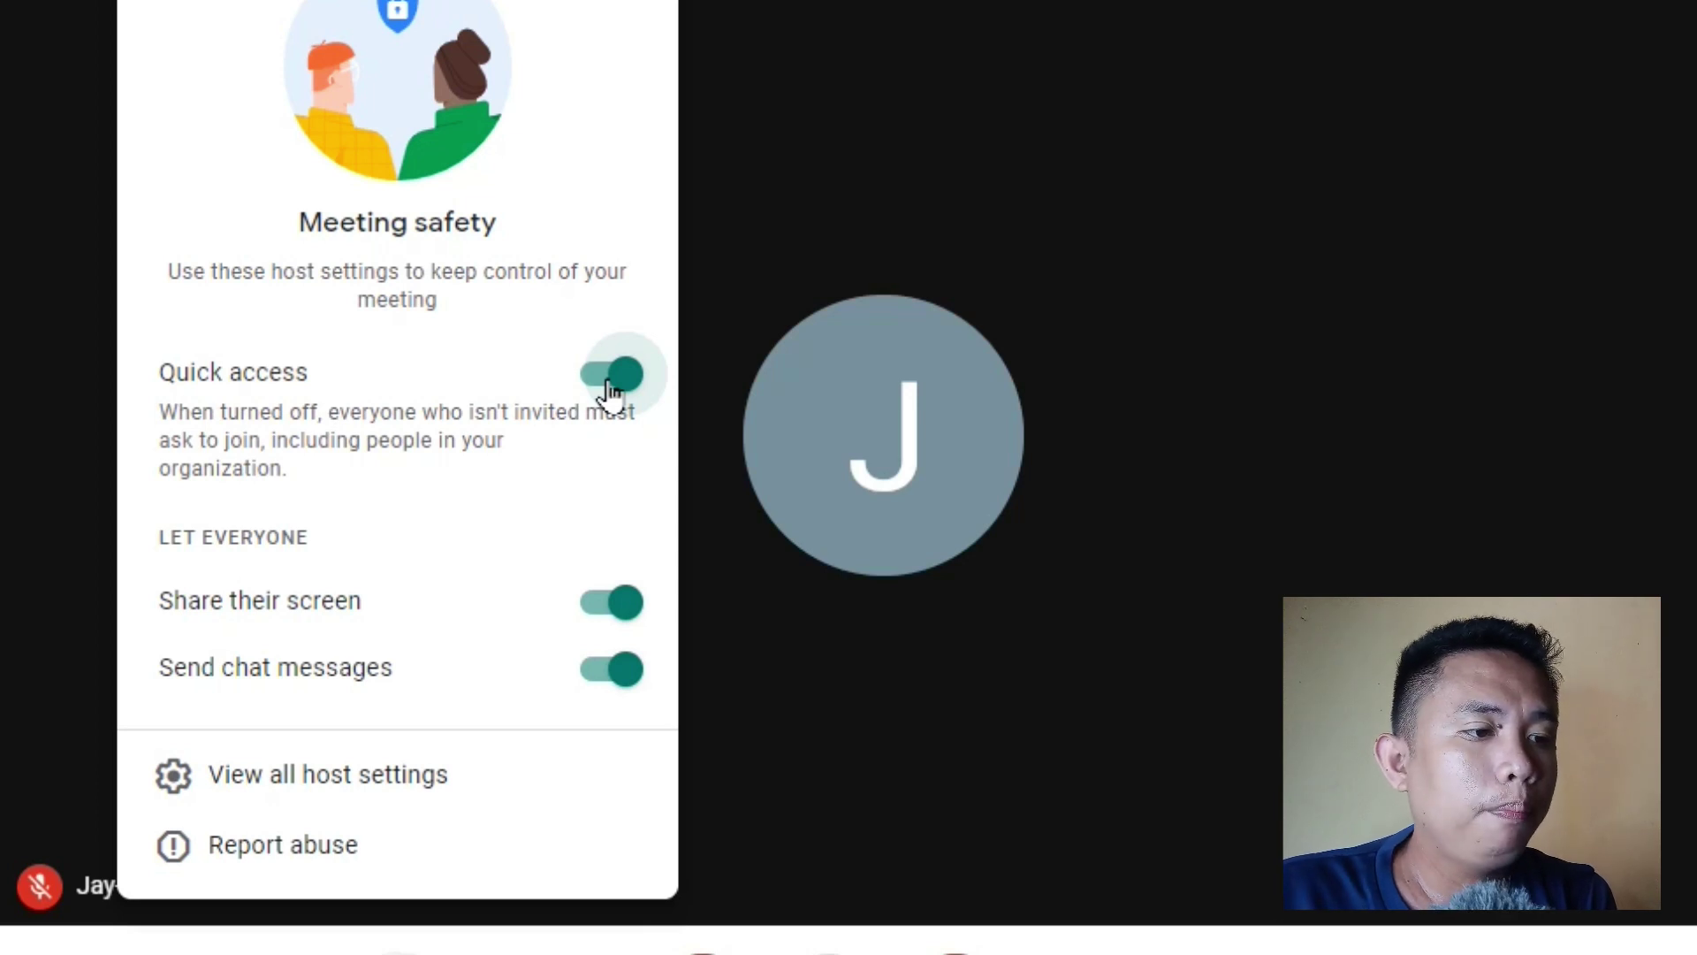
Turn Quick access off and switch screen sharing for everyone off and back on.
{"action": "left_click", "coordinate": [592, 394]}
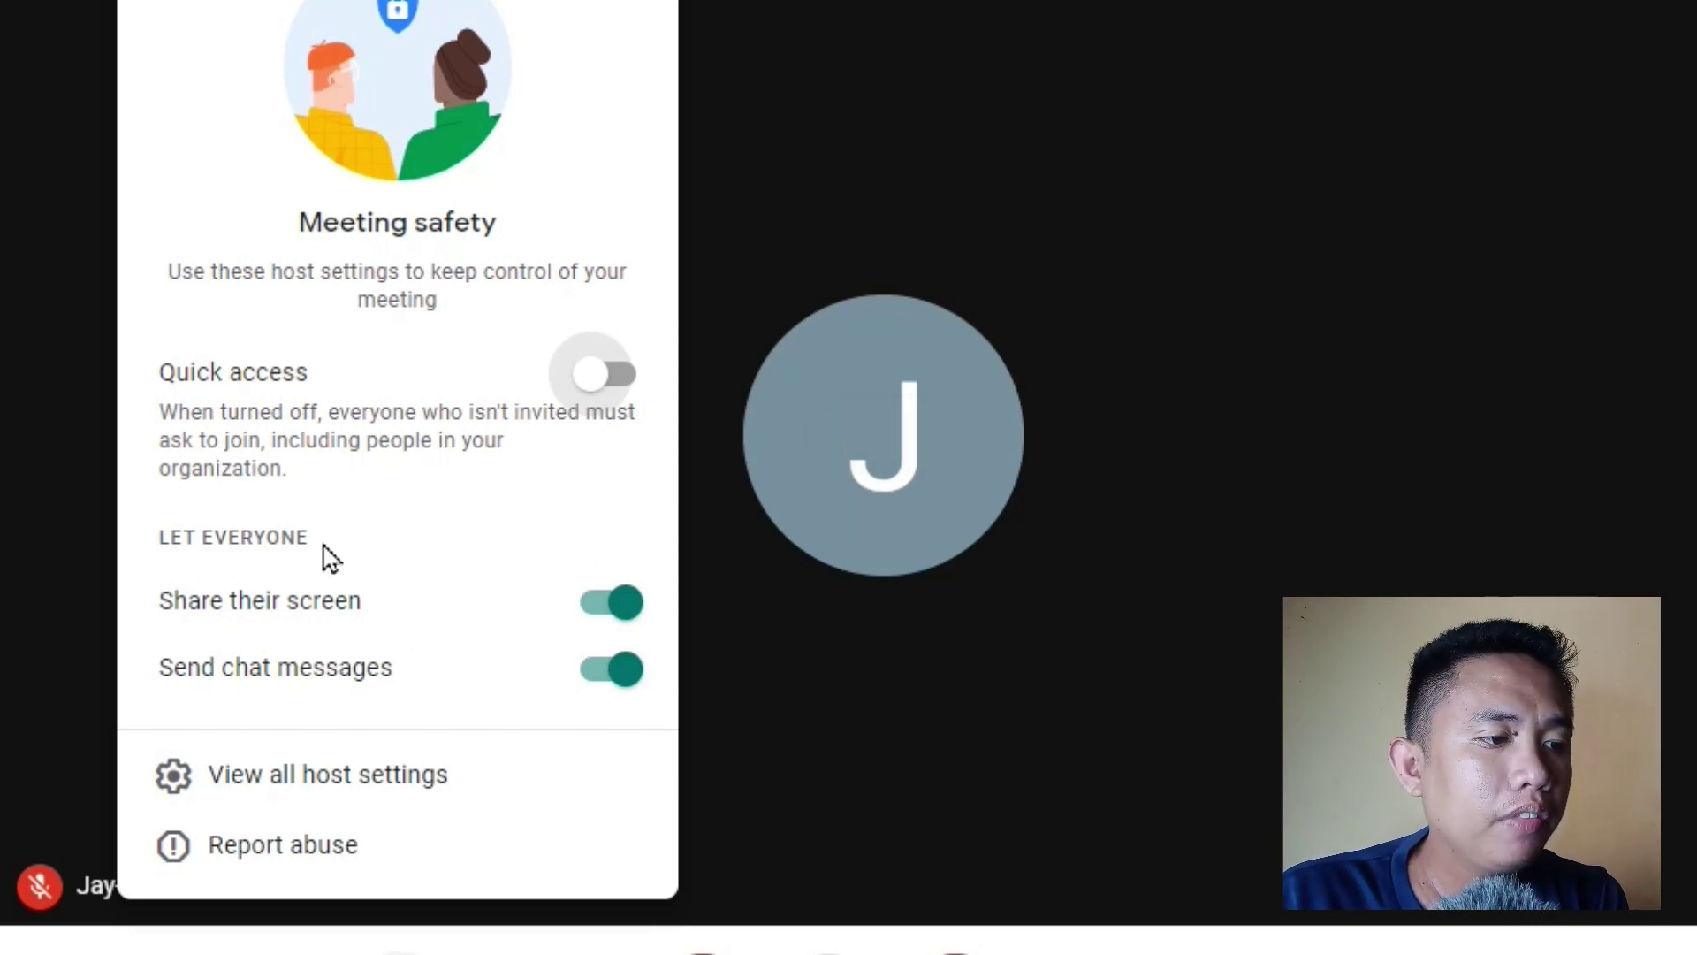
{"action": "left_click", "coordinate": [602, 608]}
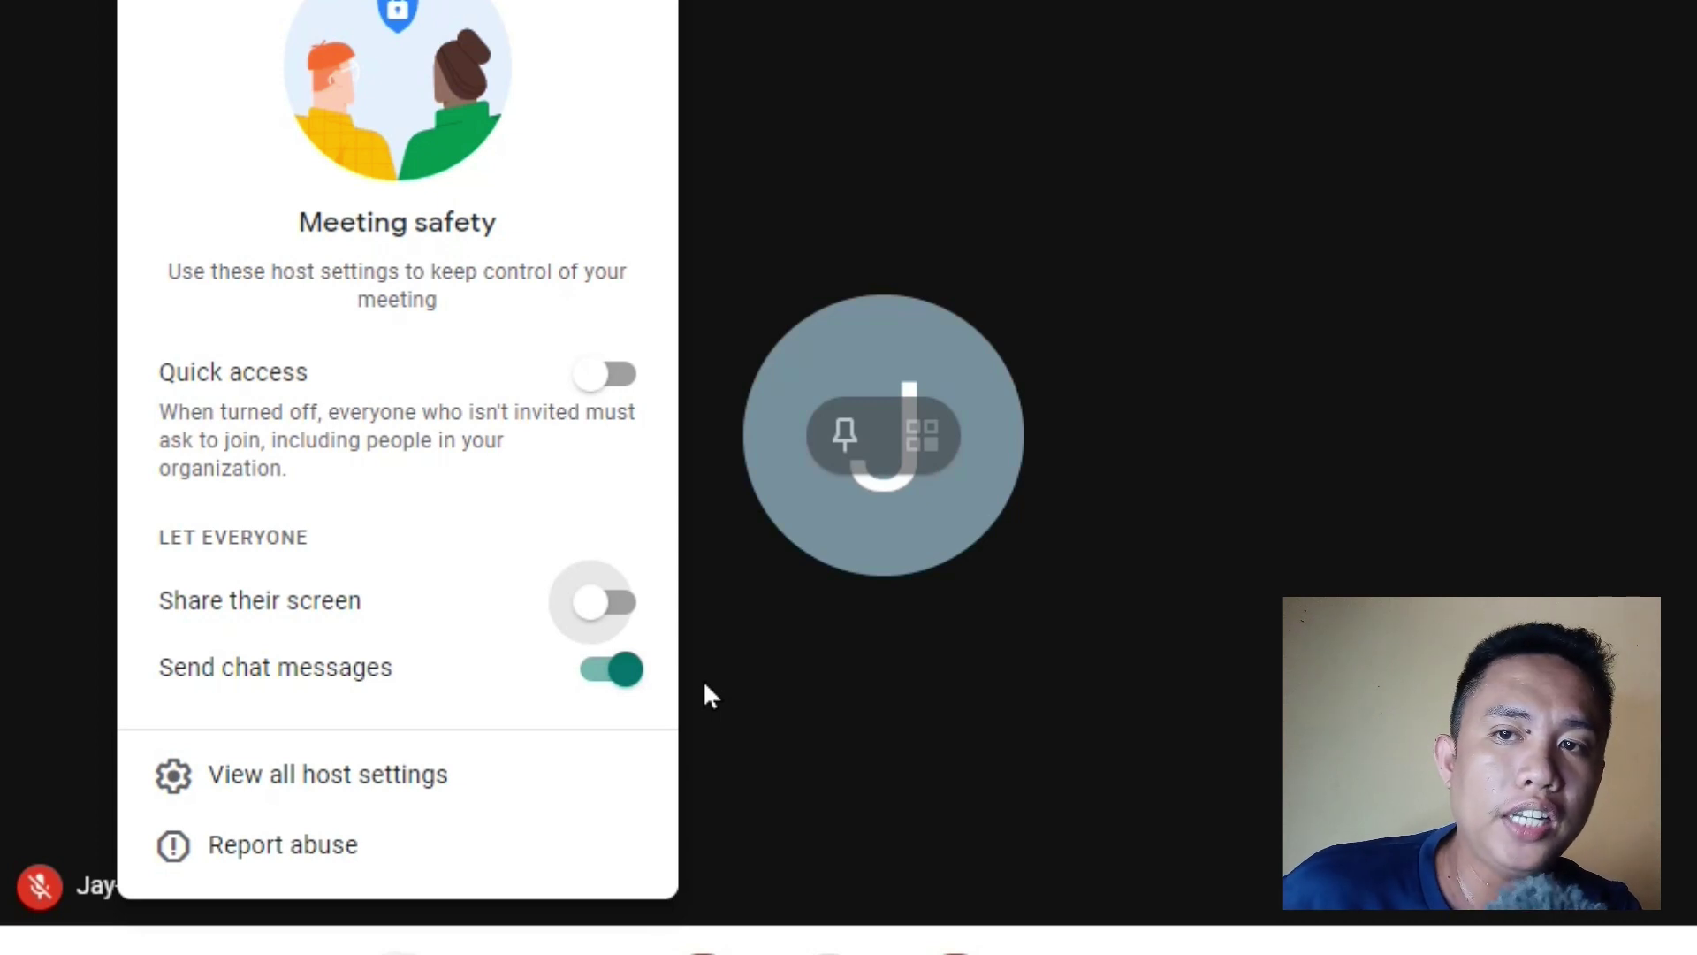
{"action": "left_click", "coordinate": [603, 610]}
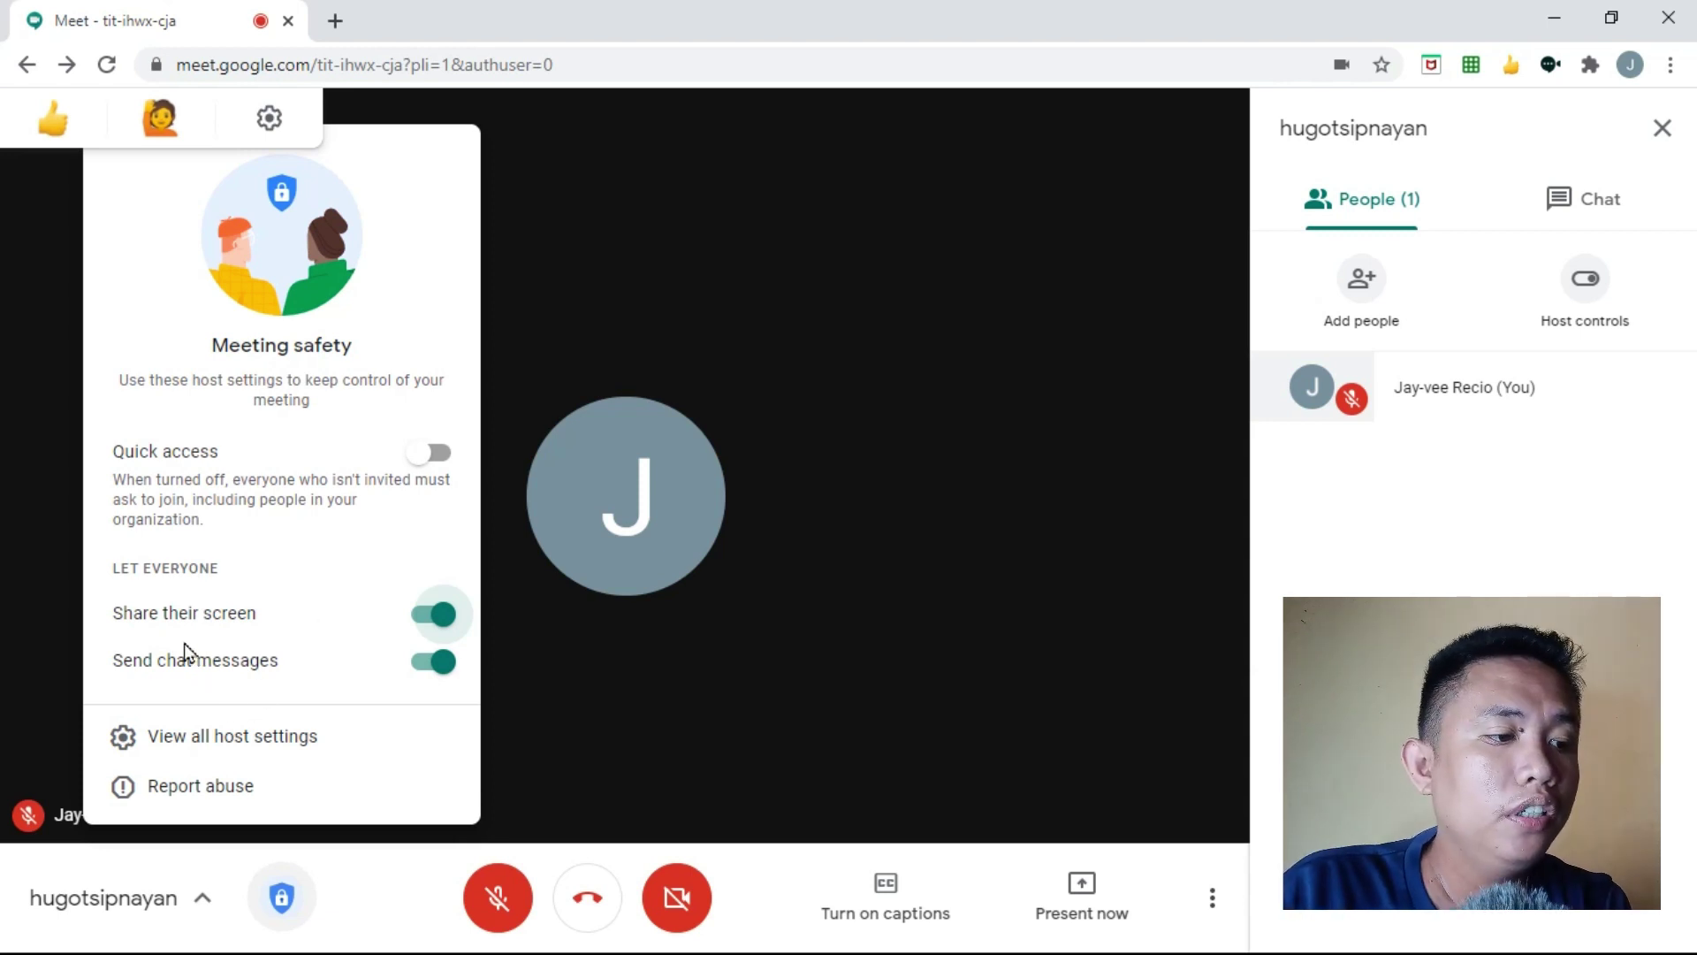
Switch chat messages for everyone off and back on, then view all host settings.
{"action": "left_click", "coordinate": [429, 671]}
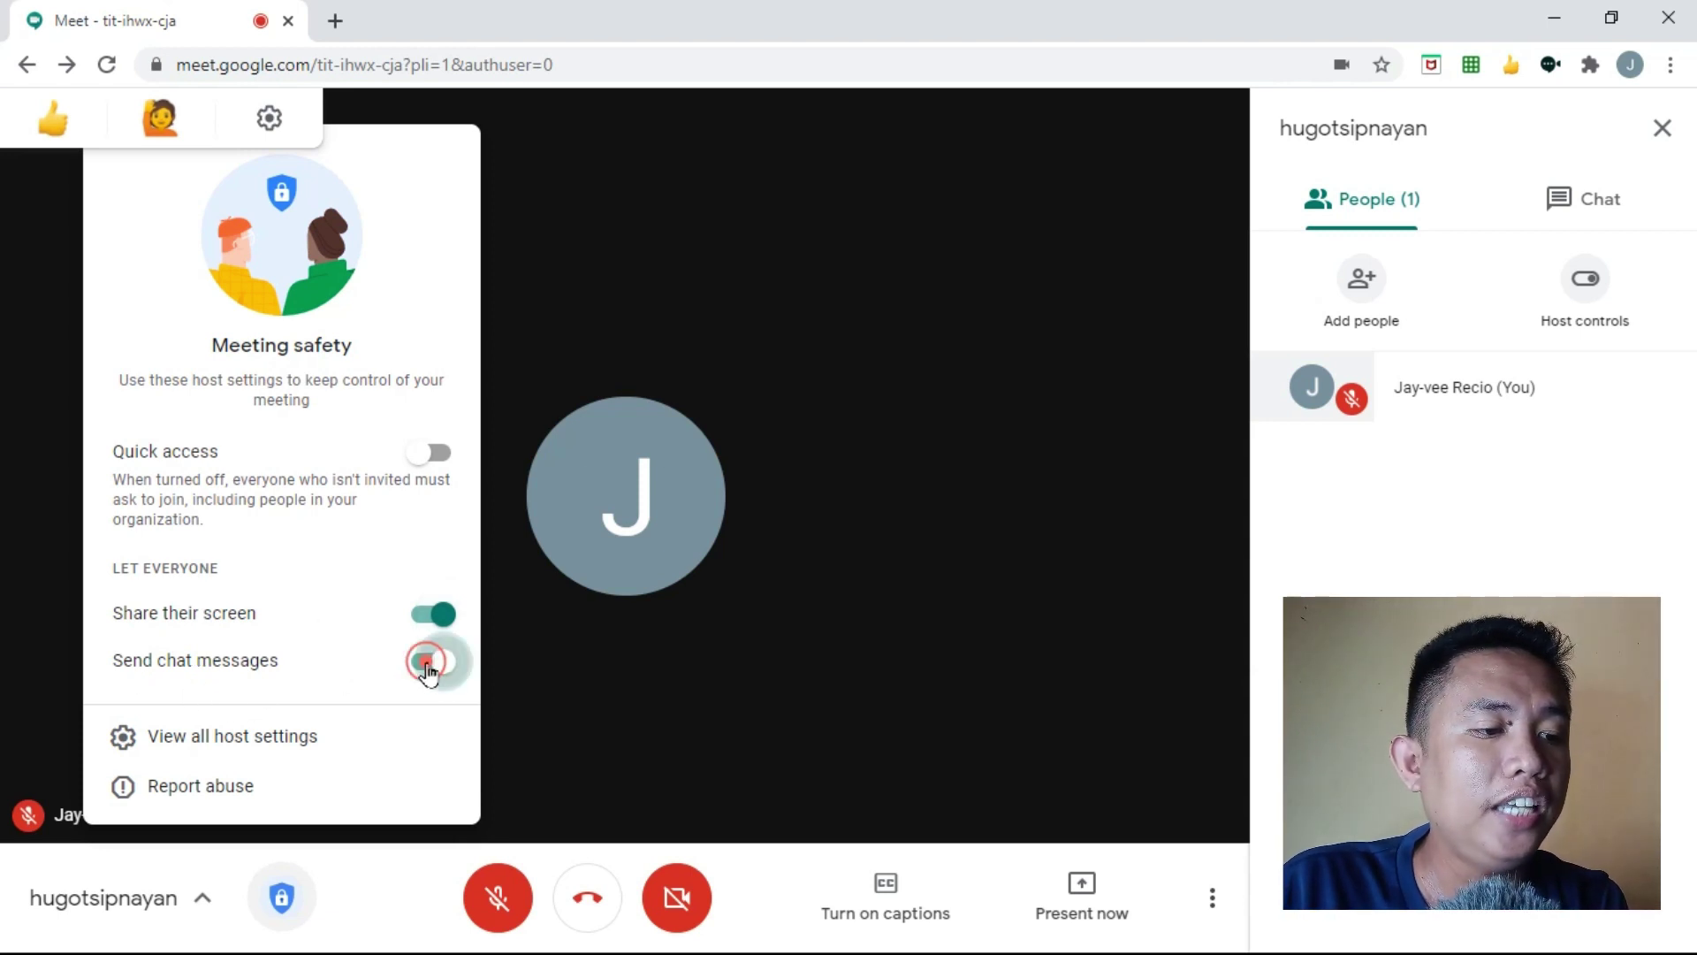
{"action": "left_click", "coordinate": [447, 674]}
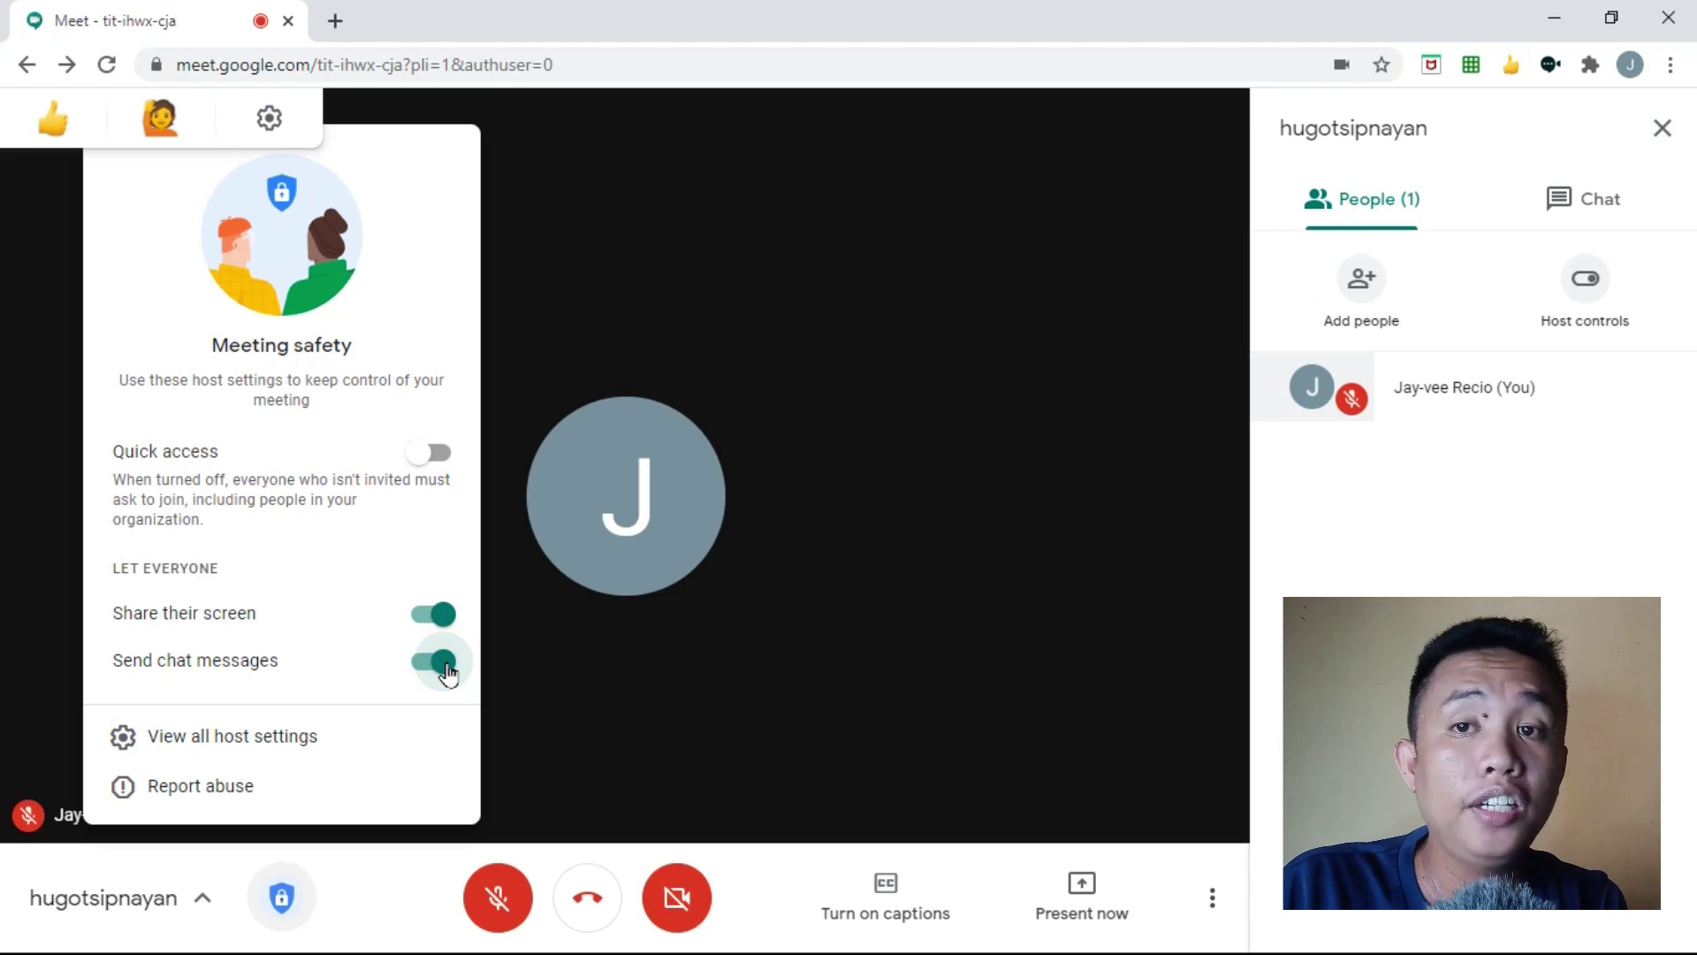
{"action": "left_click", "coordinate": [274, 747]}
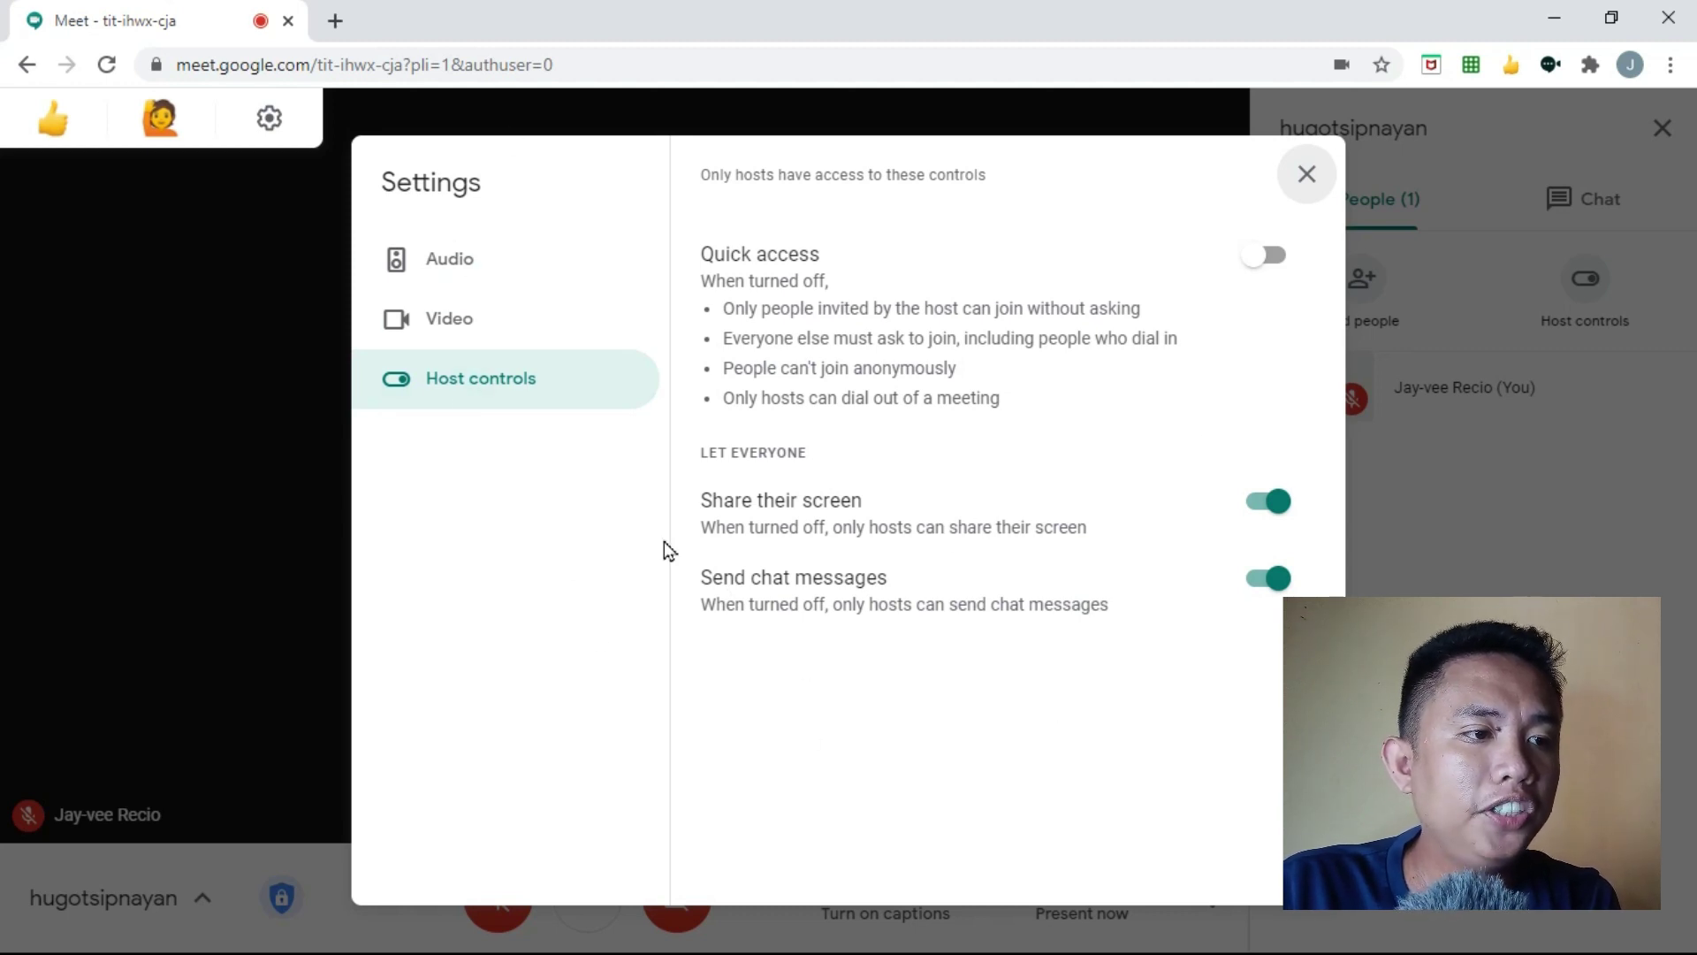
Check the send resolution options on the Video settings tab, then close Settings unchanged.
{"action": "left_click", "coordinate": [478, 331]}
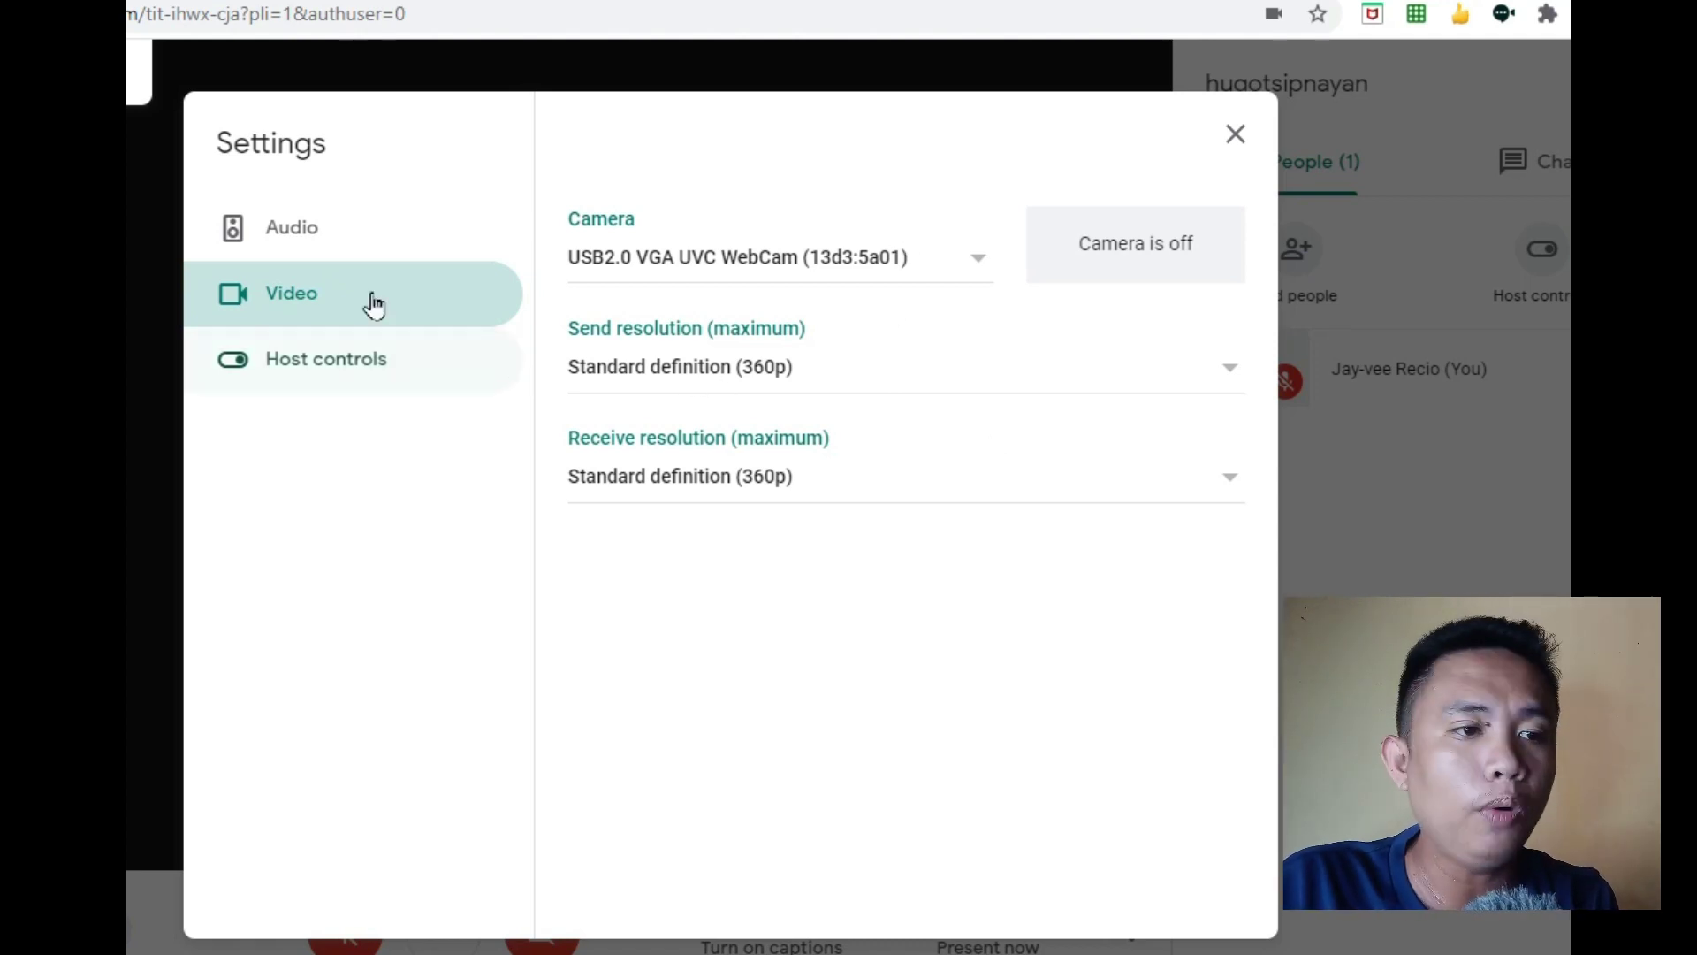
{"action": "left_click", "coordinate": [755, 371]}
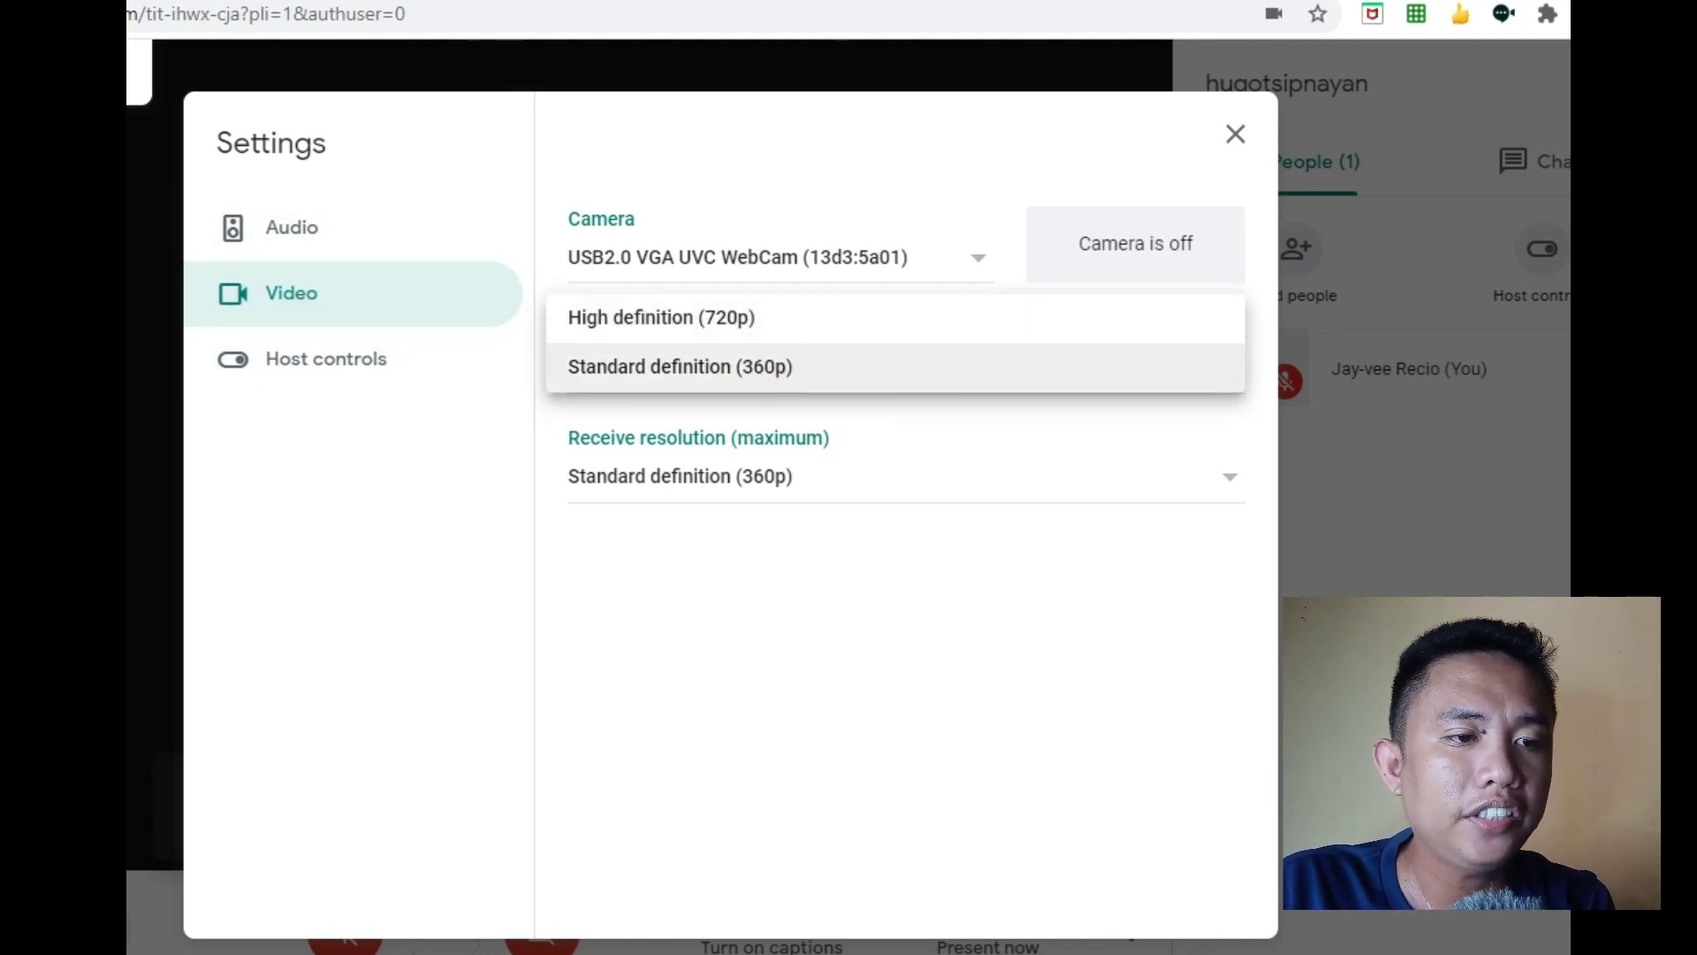
{"action": "key", "text": "Escape"}
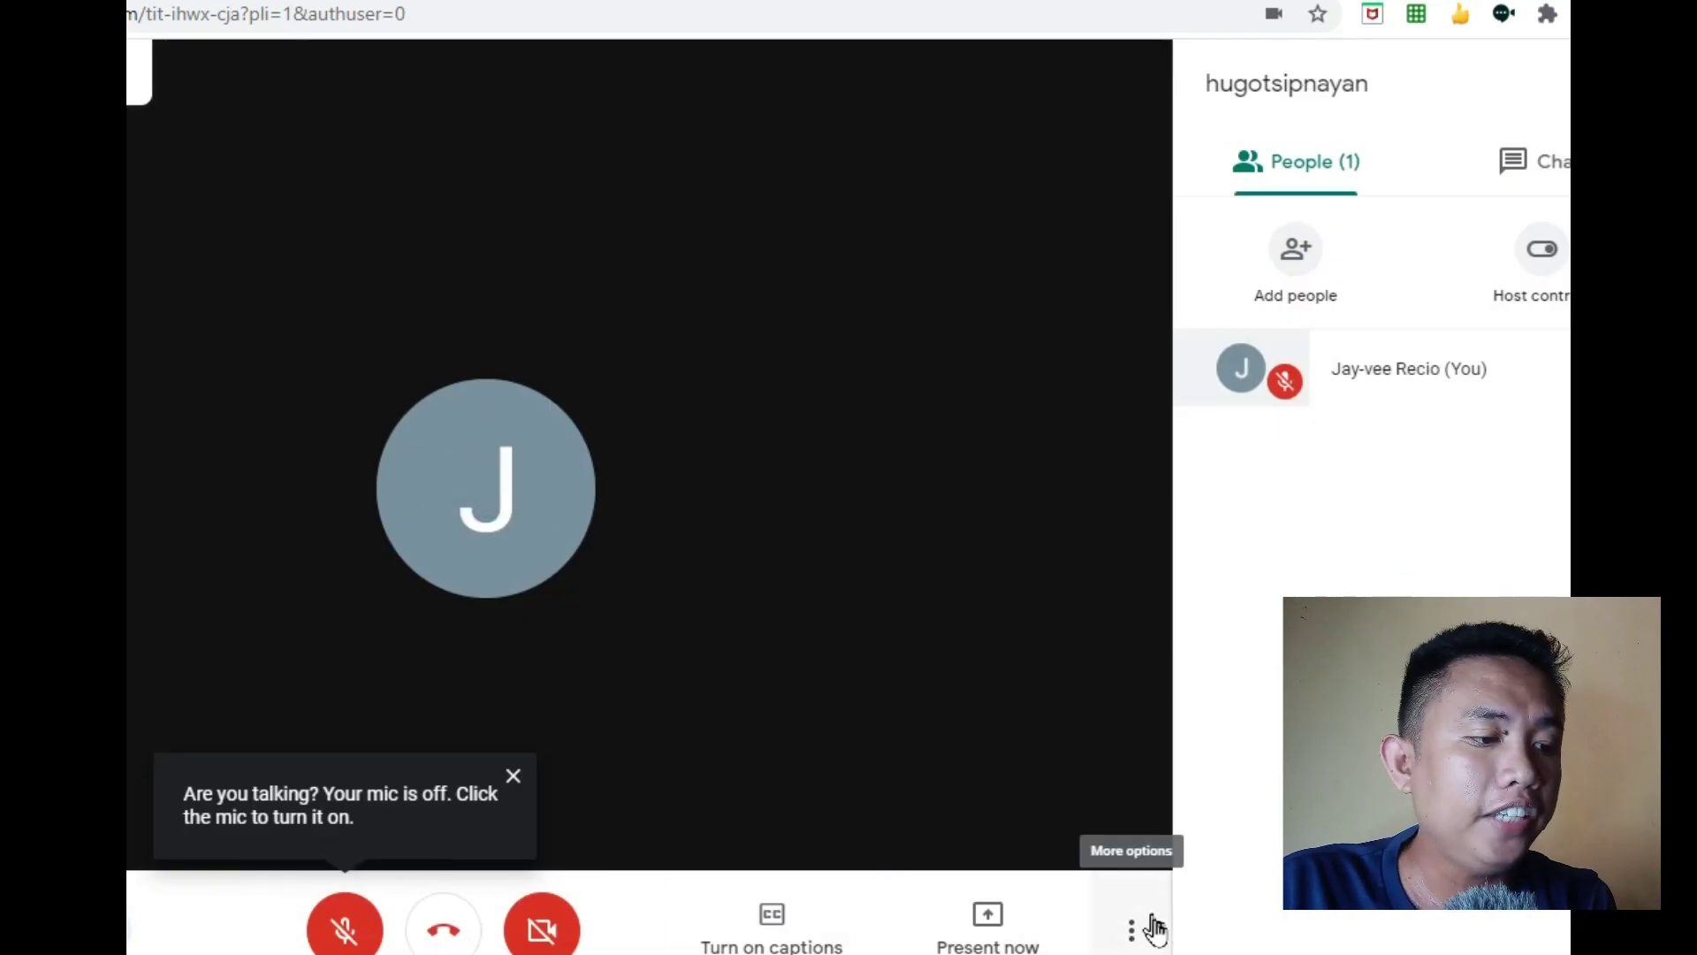
{"action": "left_click", "coordinate": [1150, 927]}
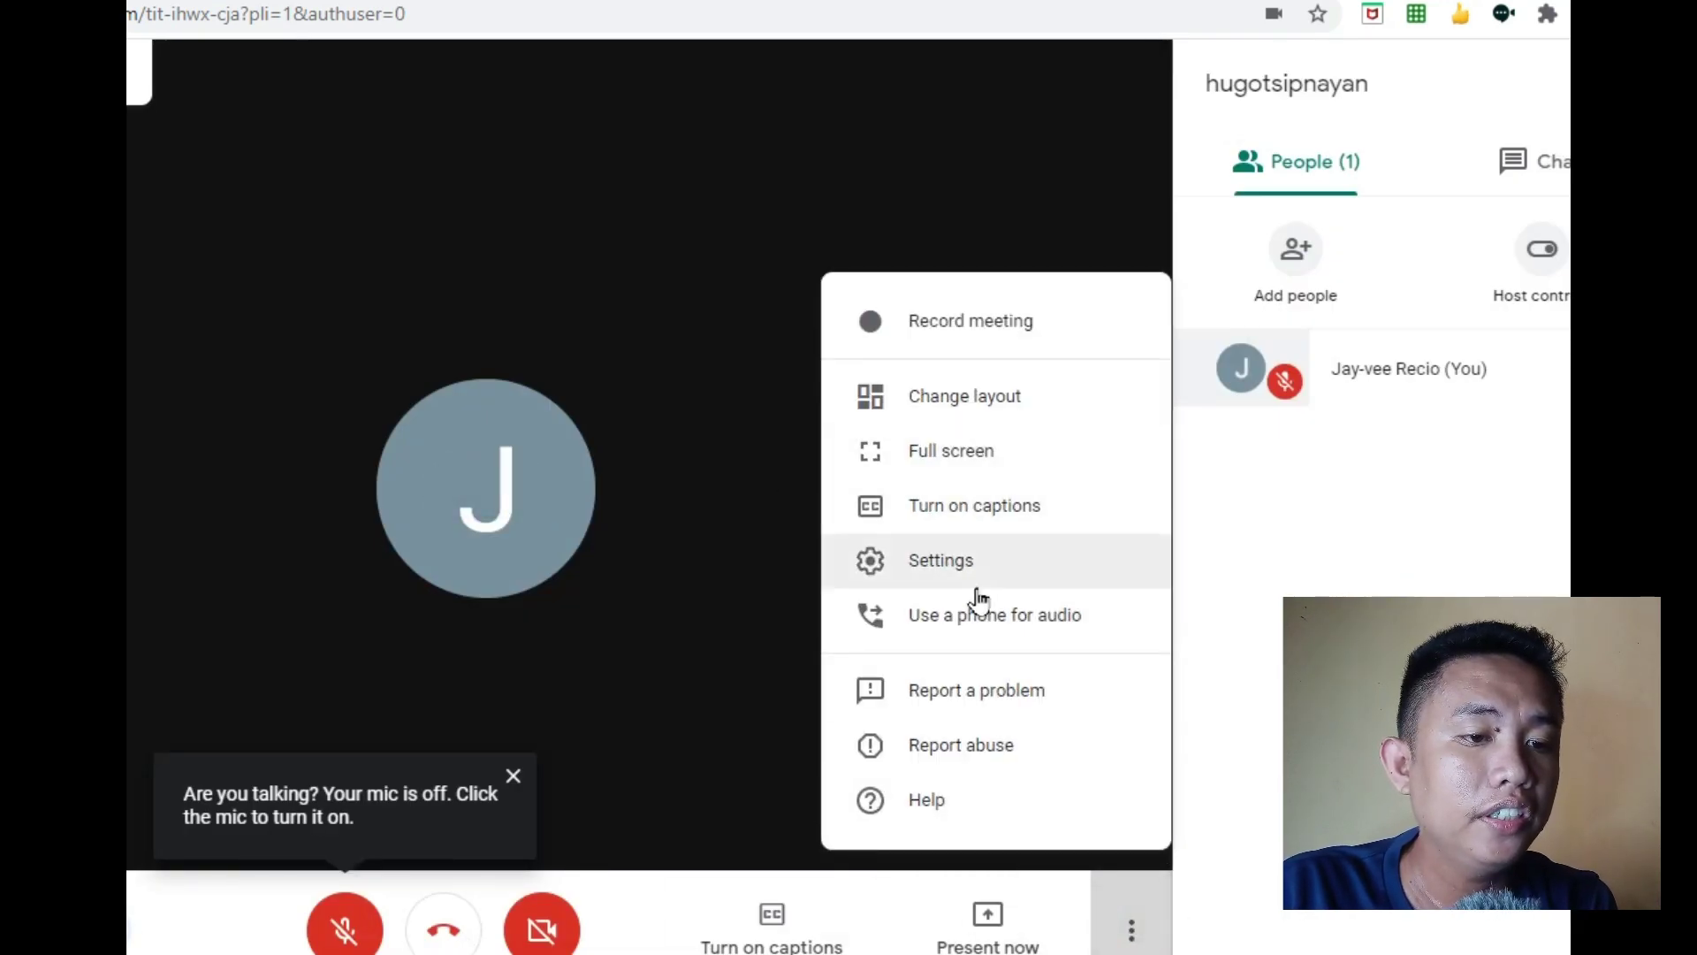
{"action": "left_click", "coordinate": [949, 559]}
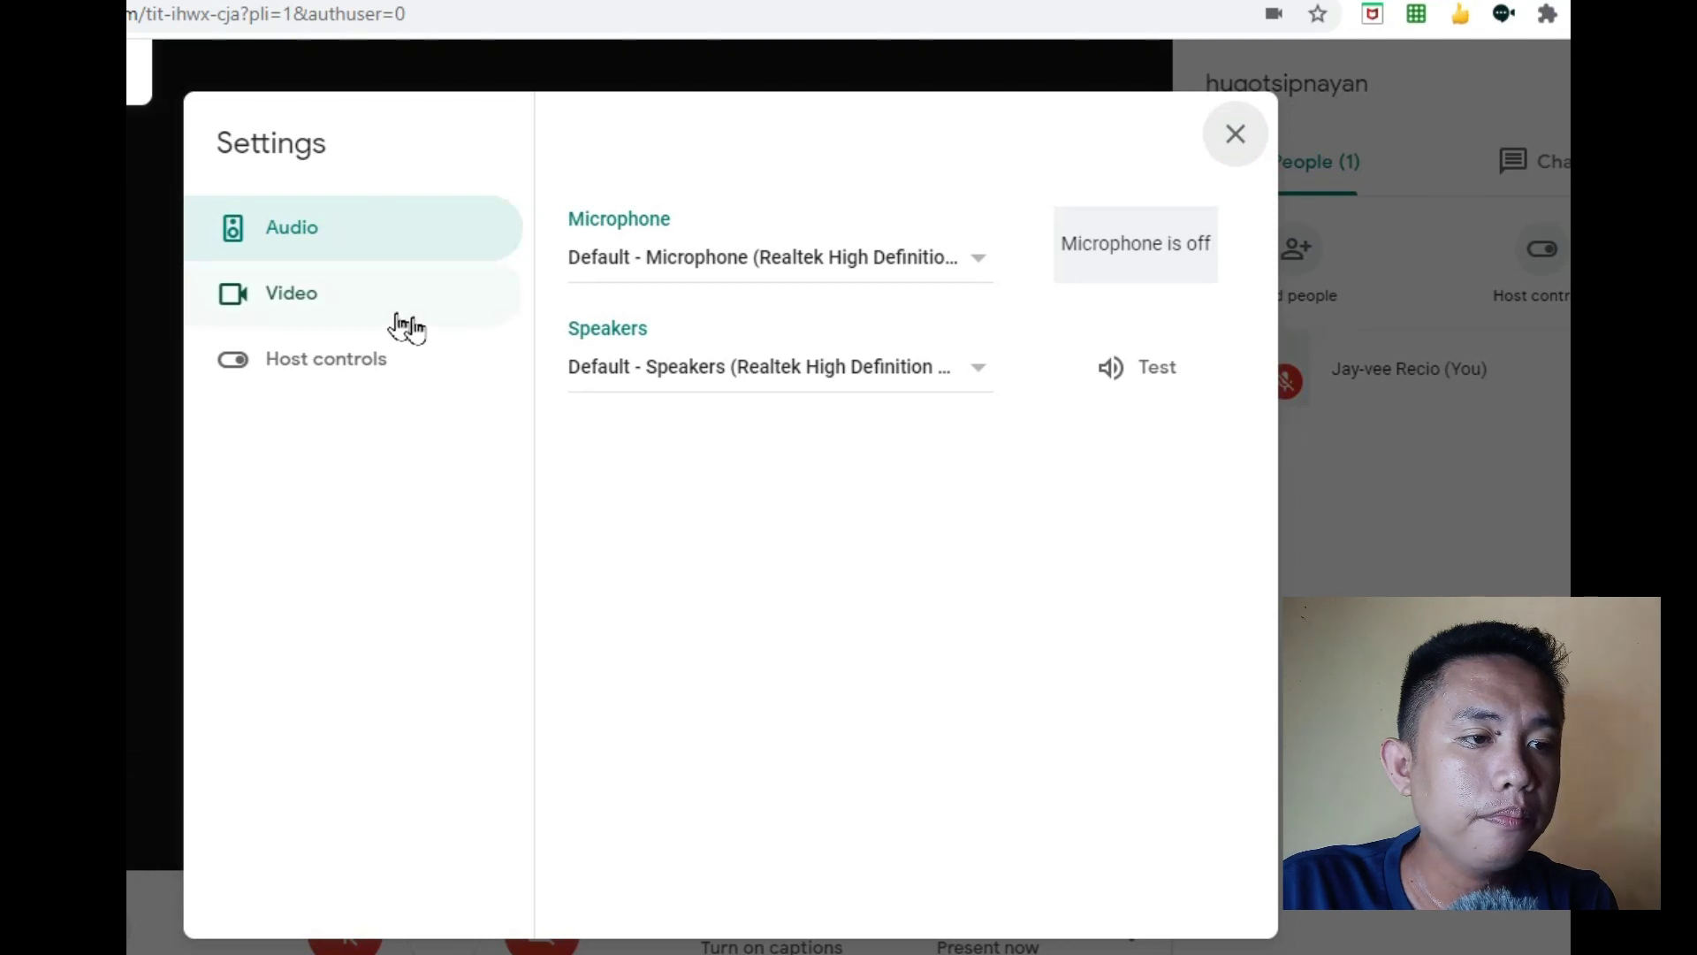
{"action": "left_click", "coordinate": [330, 298]}
{"action": "left_click", "coordinate": [778, 473]}
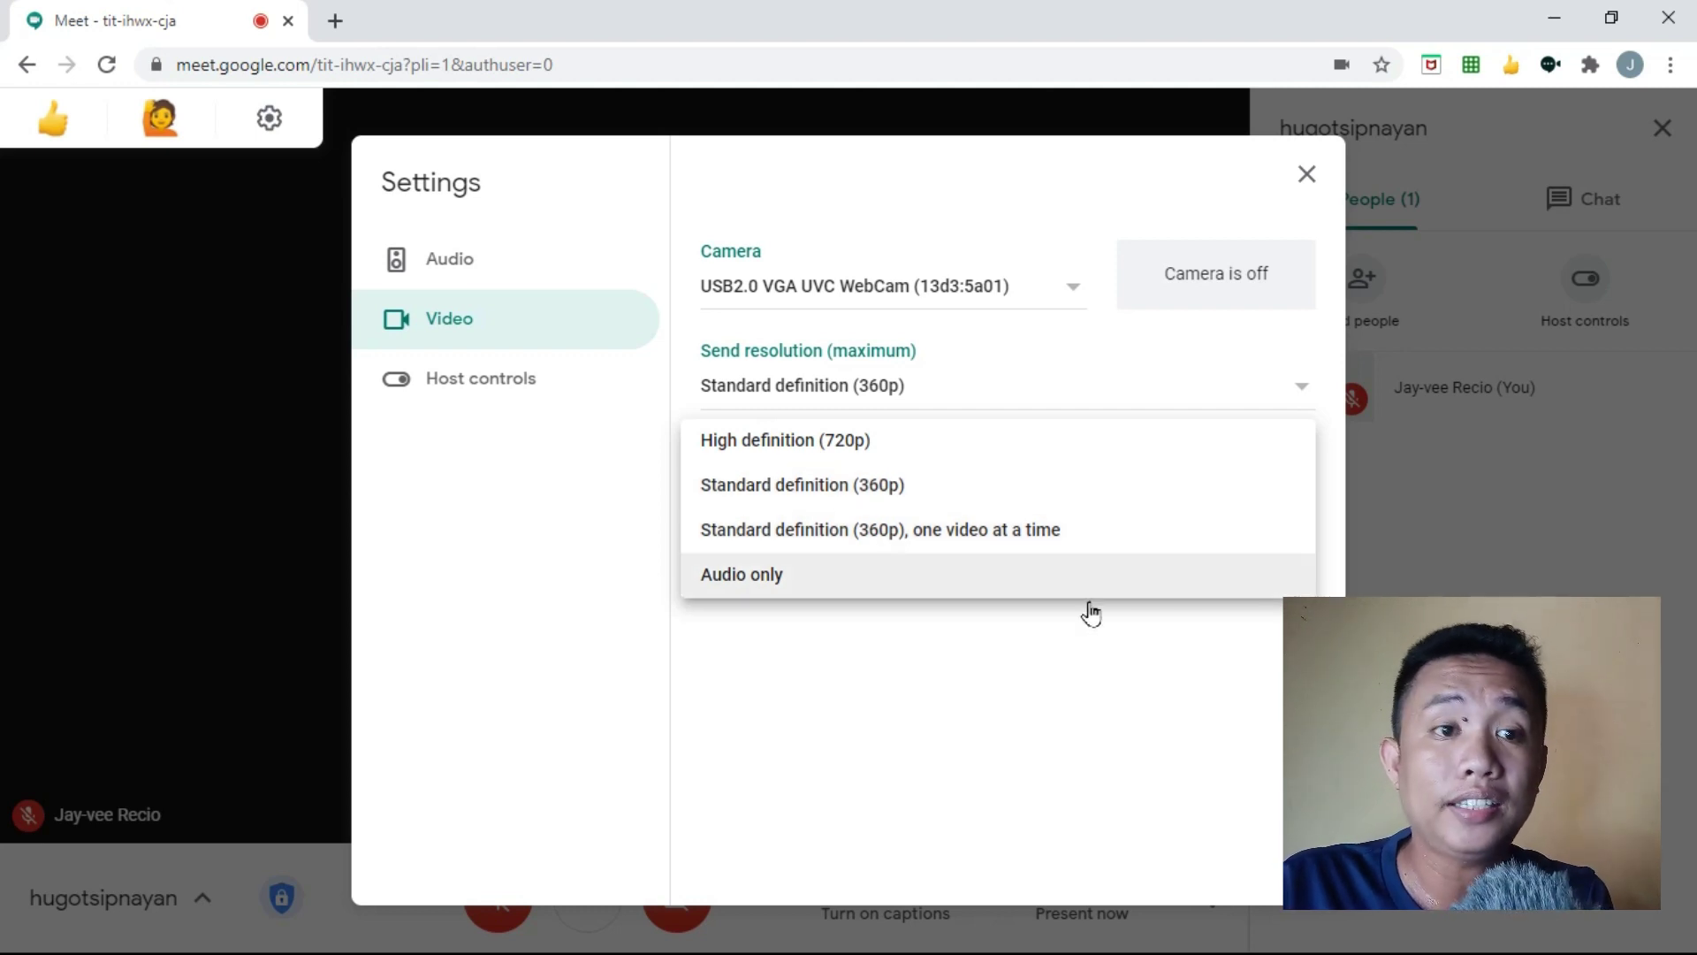
{"action": "left_click", "coordinate": [1096, 679]}
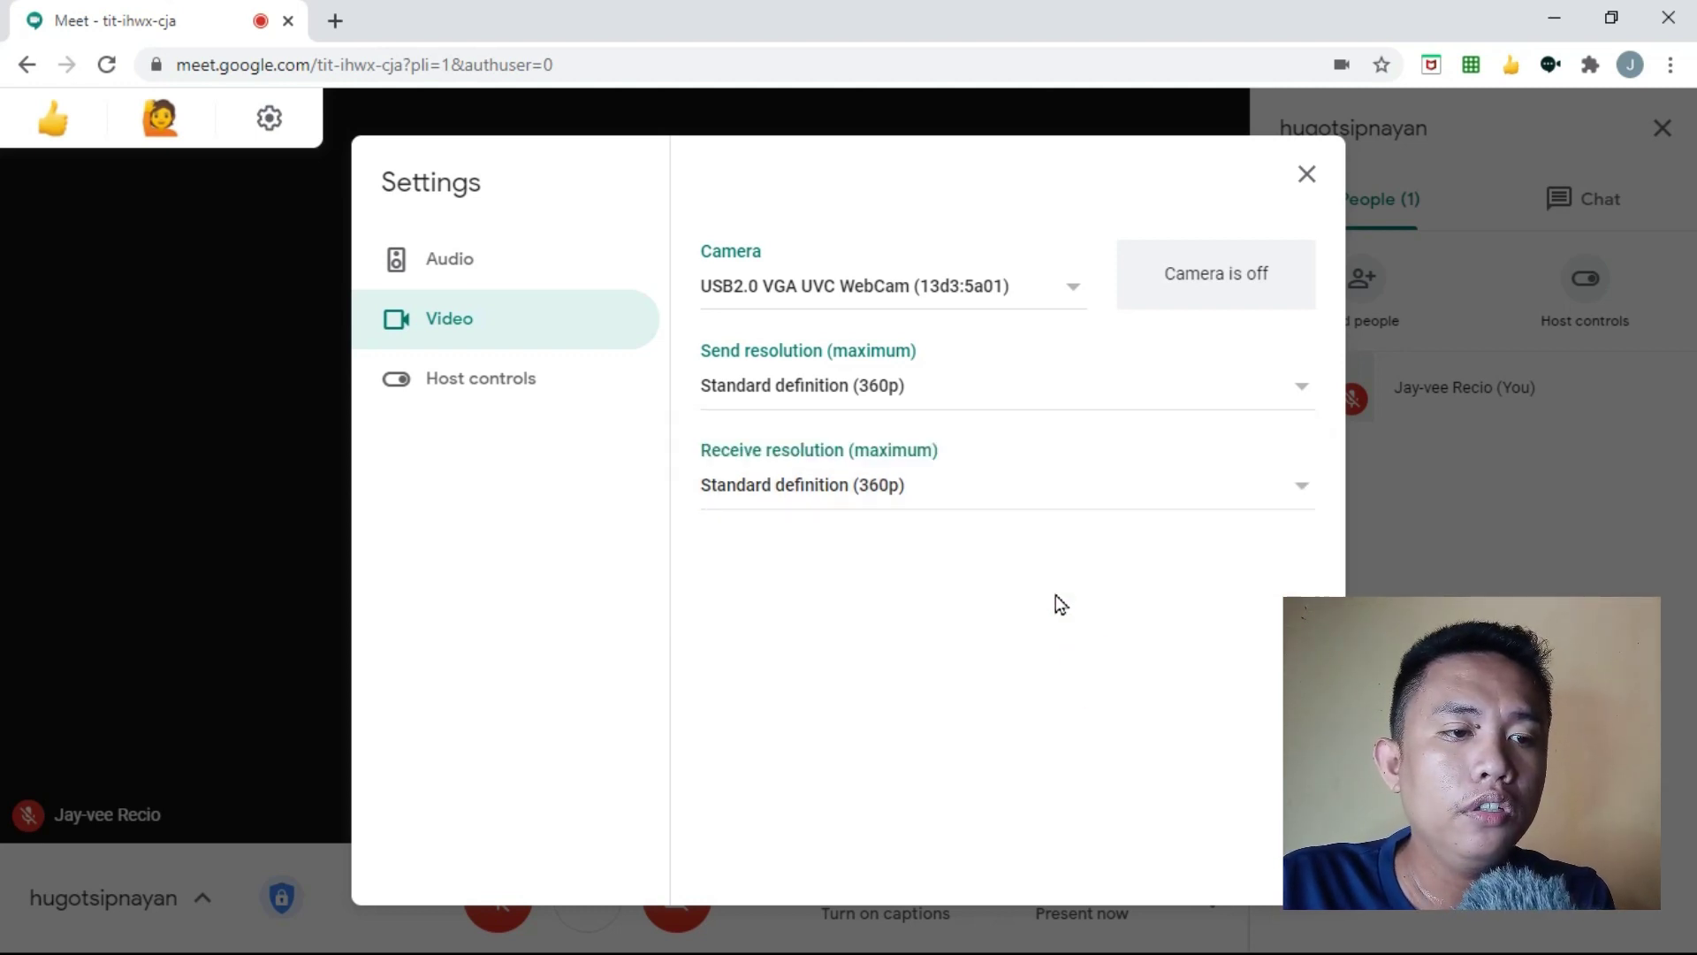
Close the settings and show the phone dial-in details for audio.
{"action": "left_click", "coordinate": [1313, 176]}
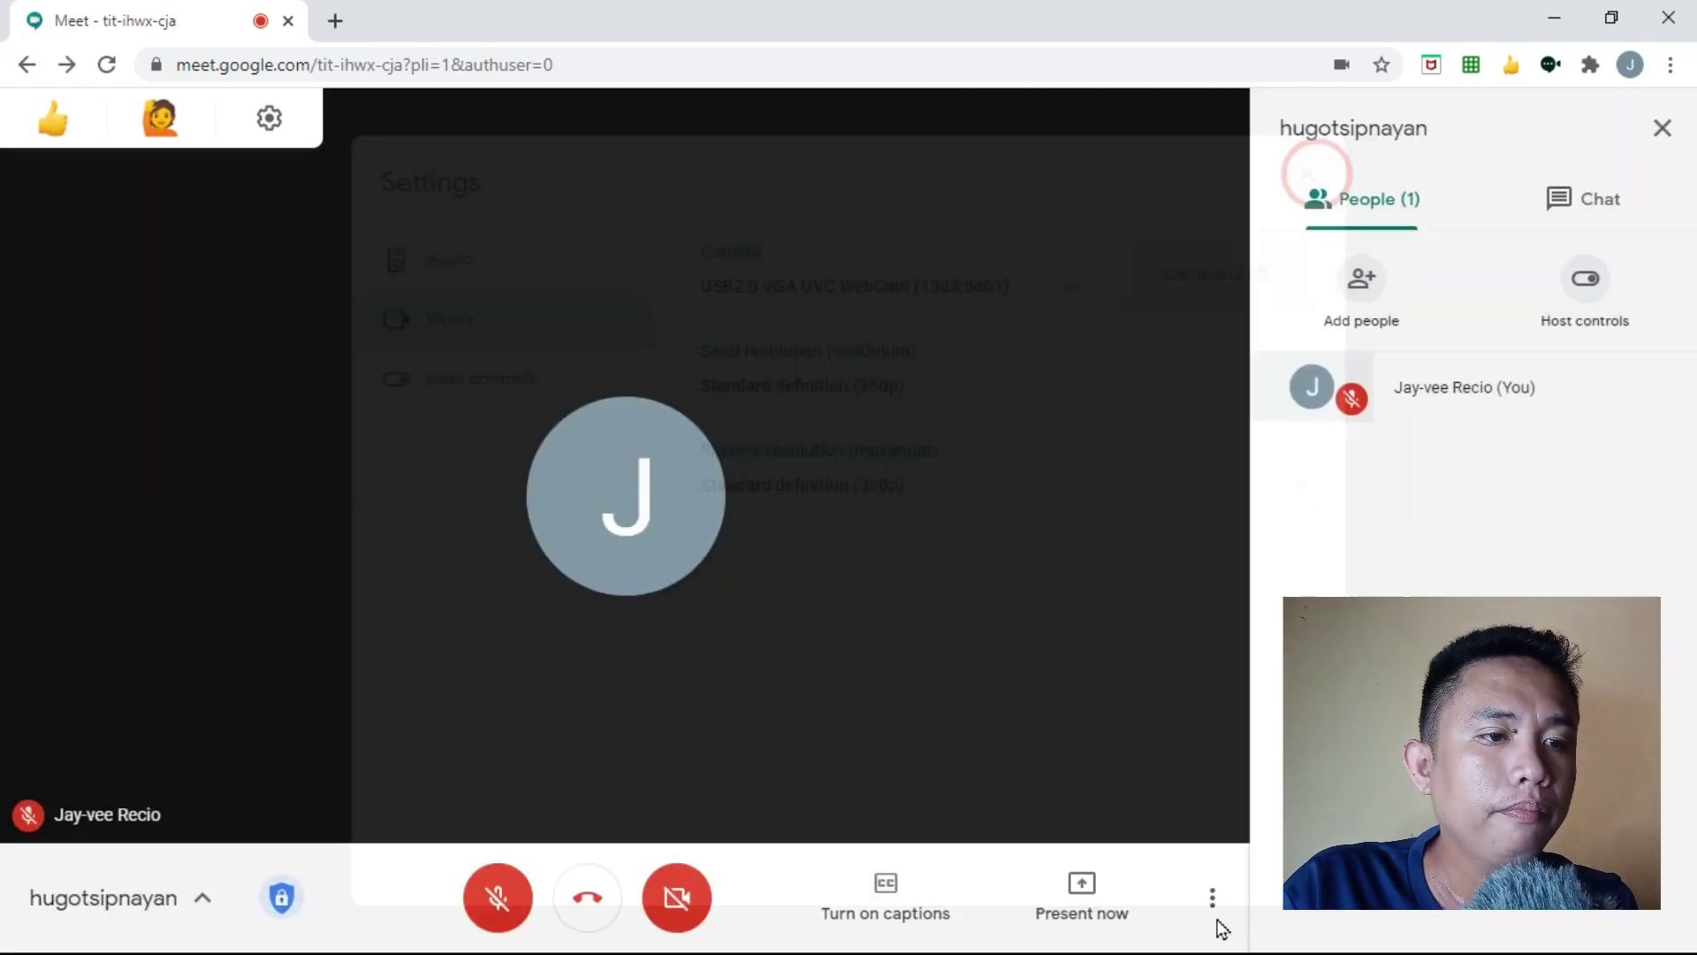
{"action": "left_click", "coordinate": [1213, 898]}
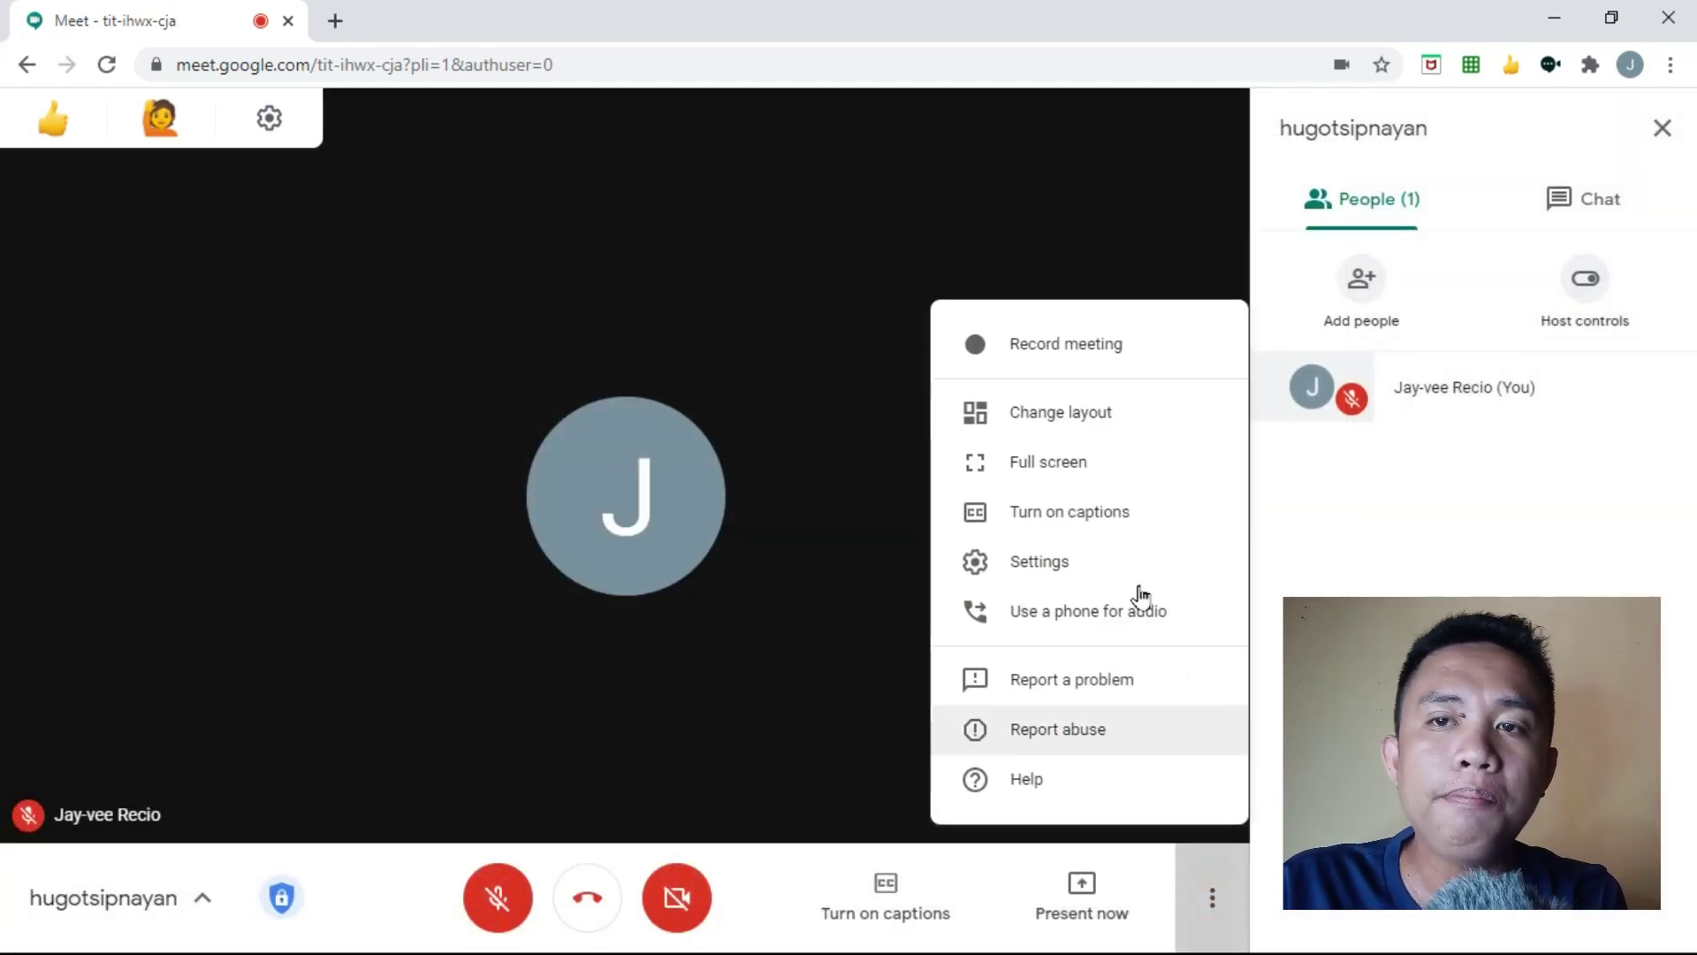
{"action": "left_click", "coordinate": [1074, 629]}
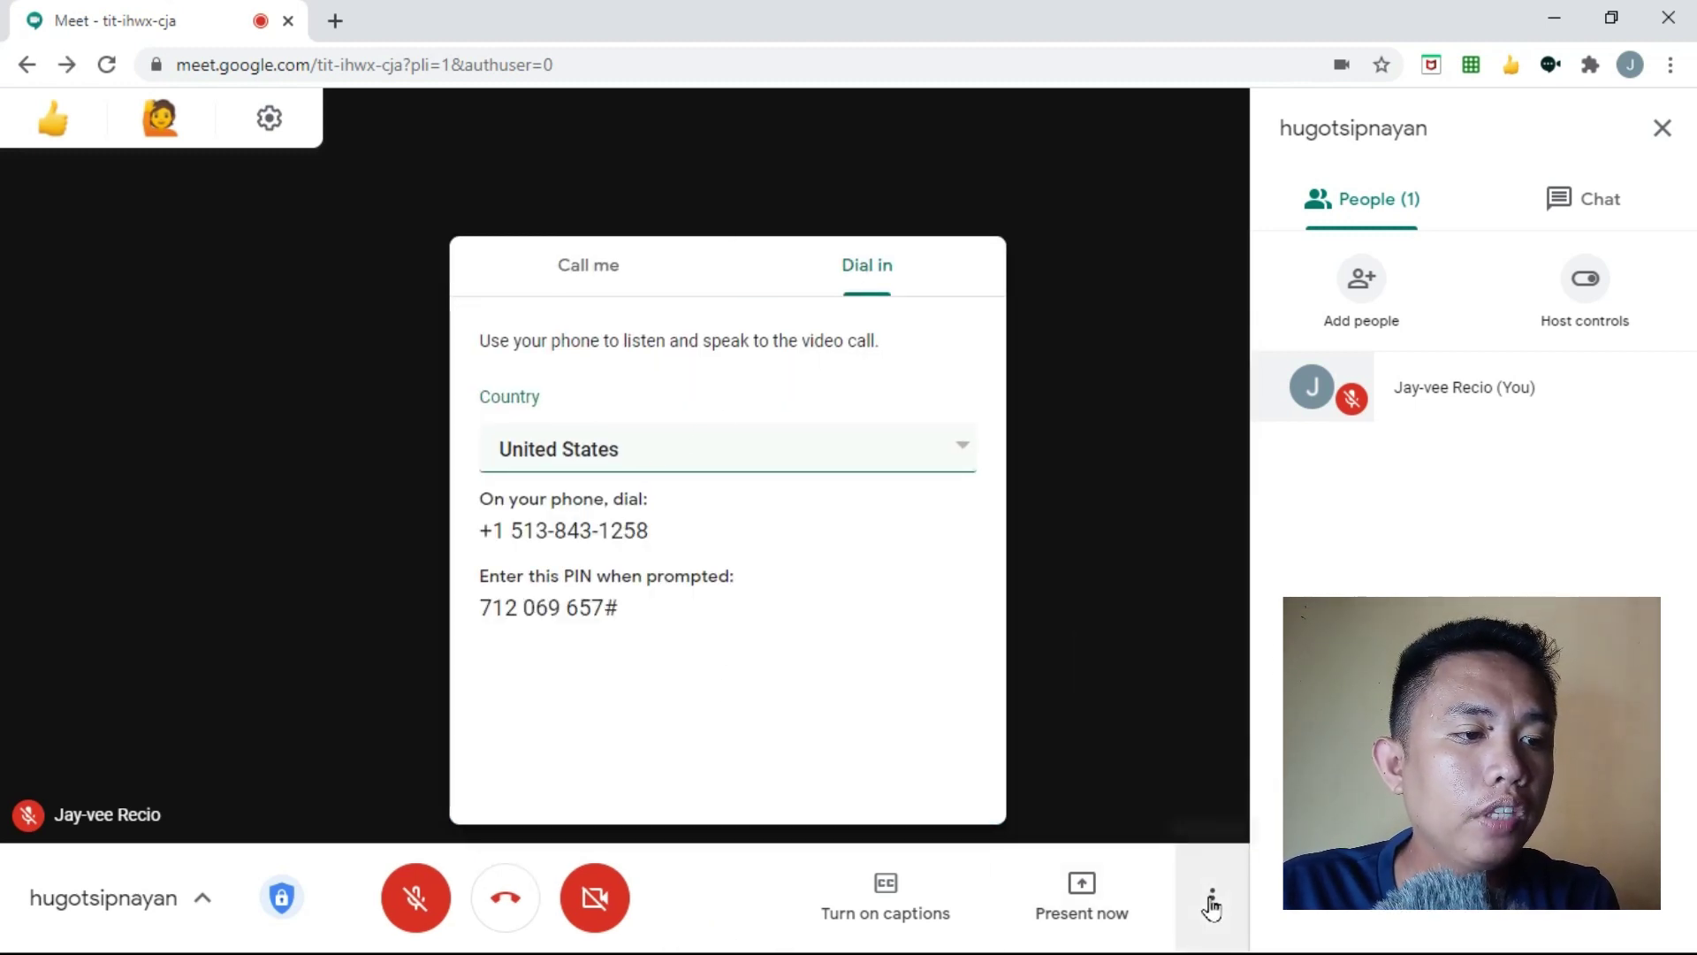
Use a phone for audio: browse the dial-in country list, then switch to Call me.
{"action": "left_click", "coordinate": [1210, 900]}
{"action": "left_click", "coordinate": [1212, 898]}
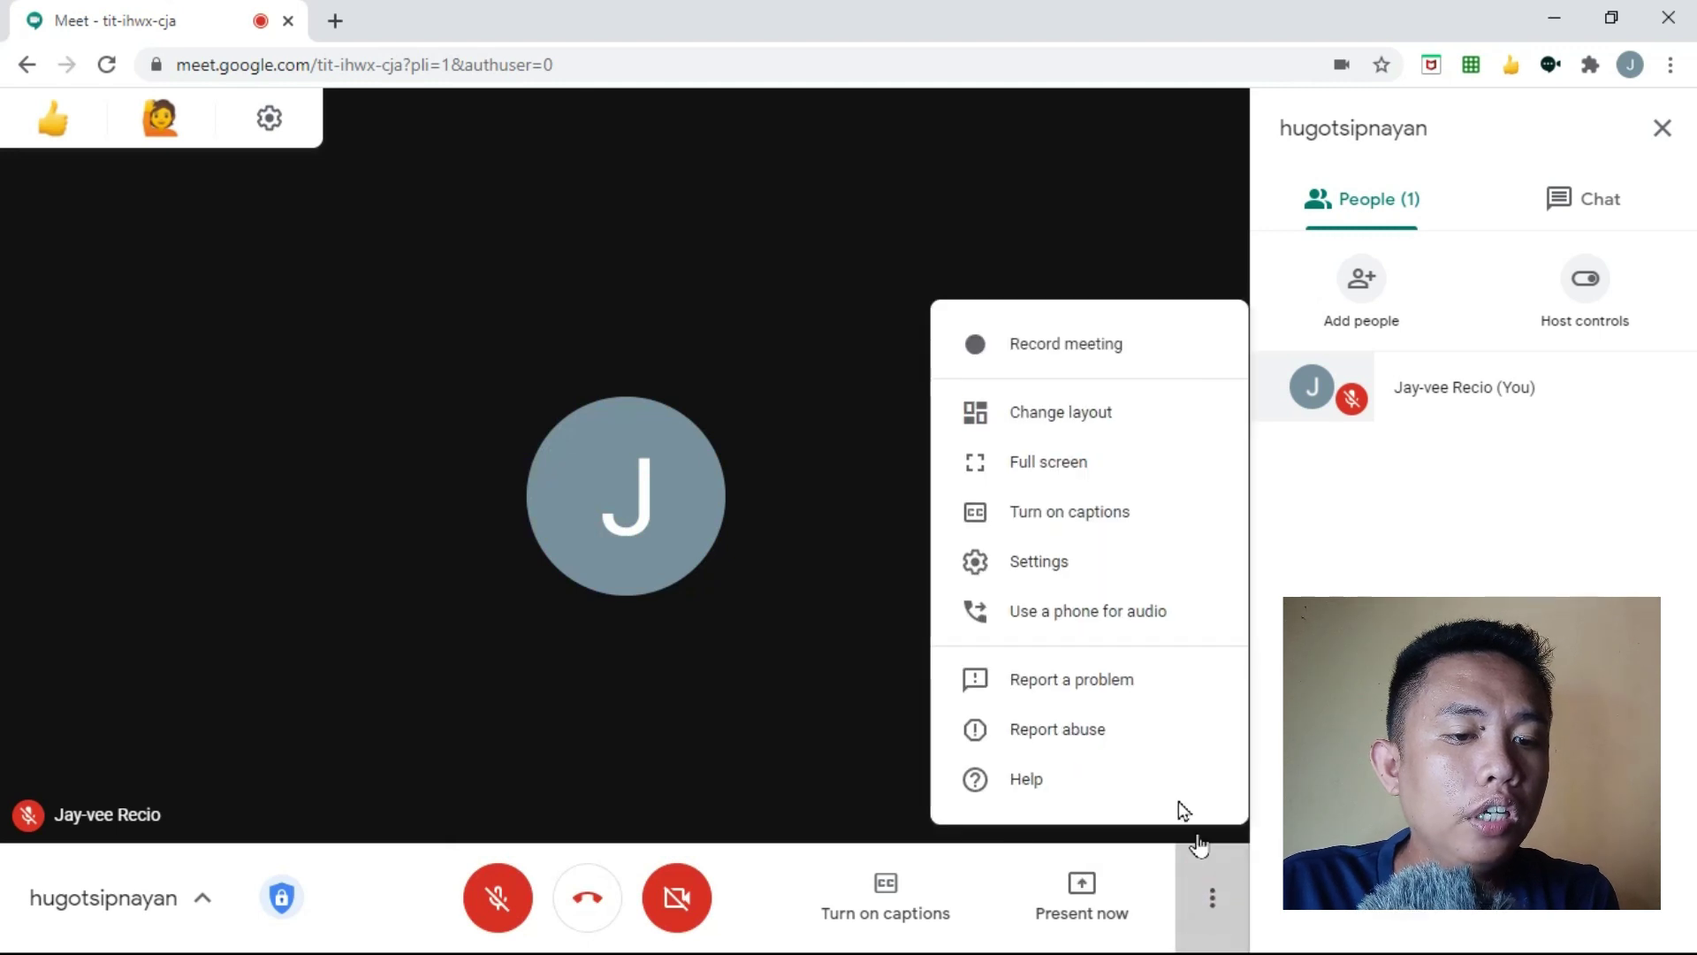
{"action": "left_click", "coordinate": [1112, 635]}
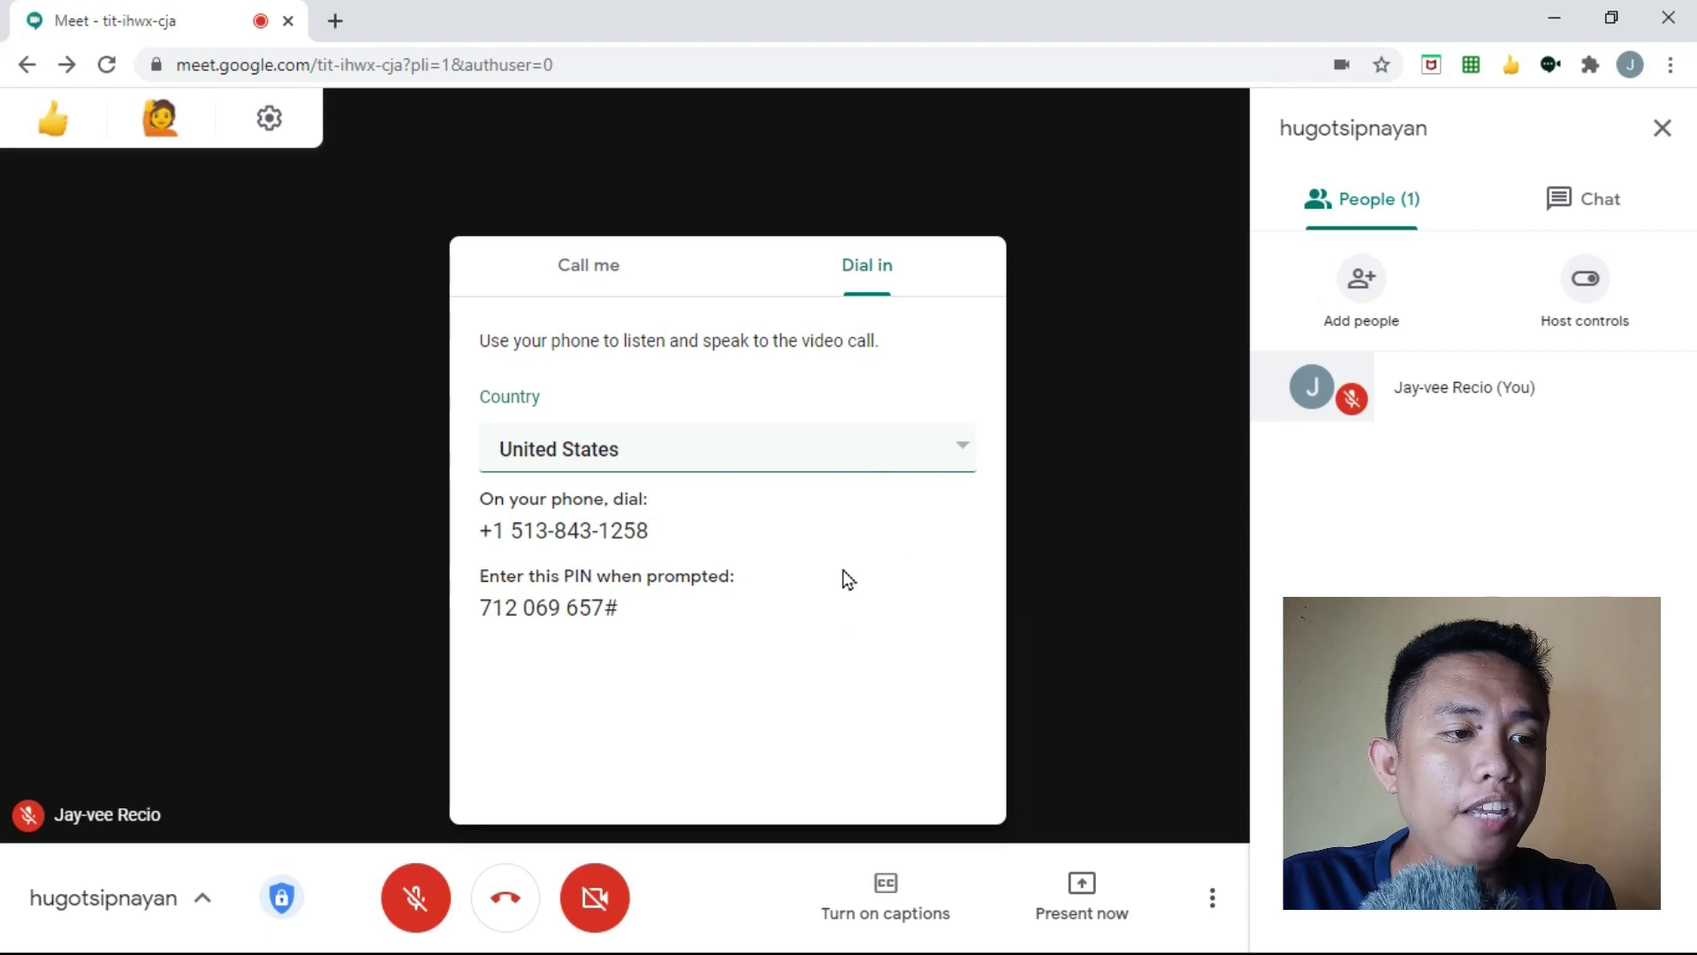
{"action": "left_click", "coordinate": [955, 448]}
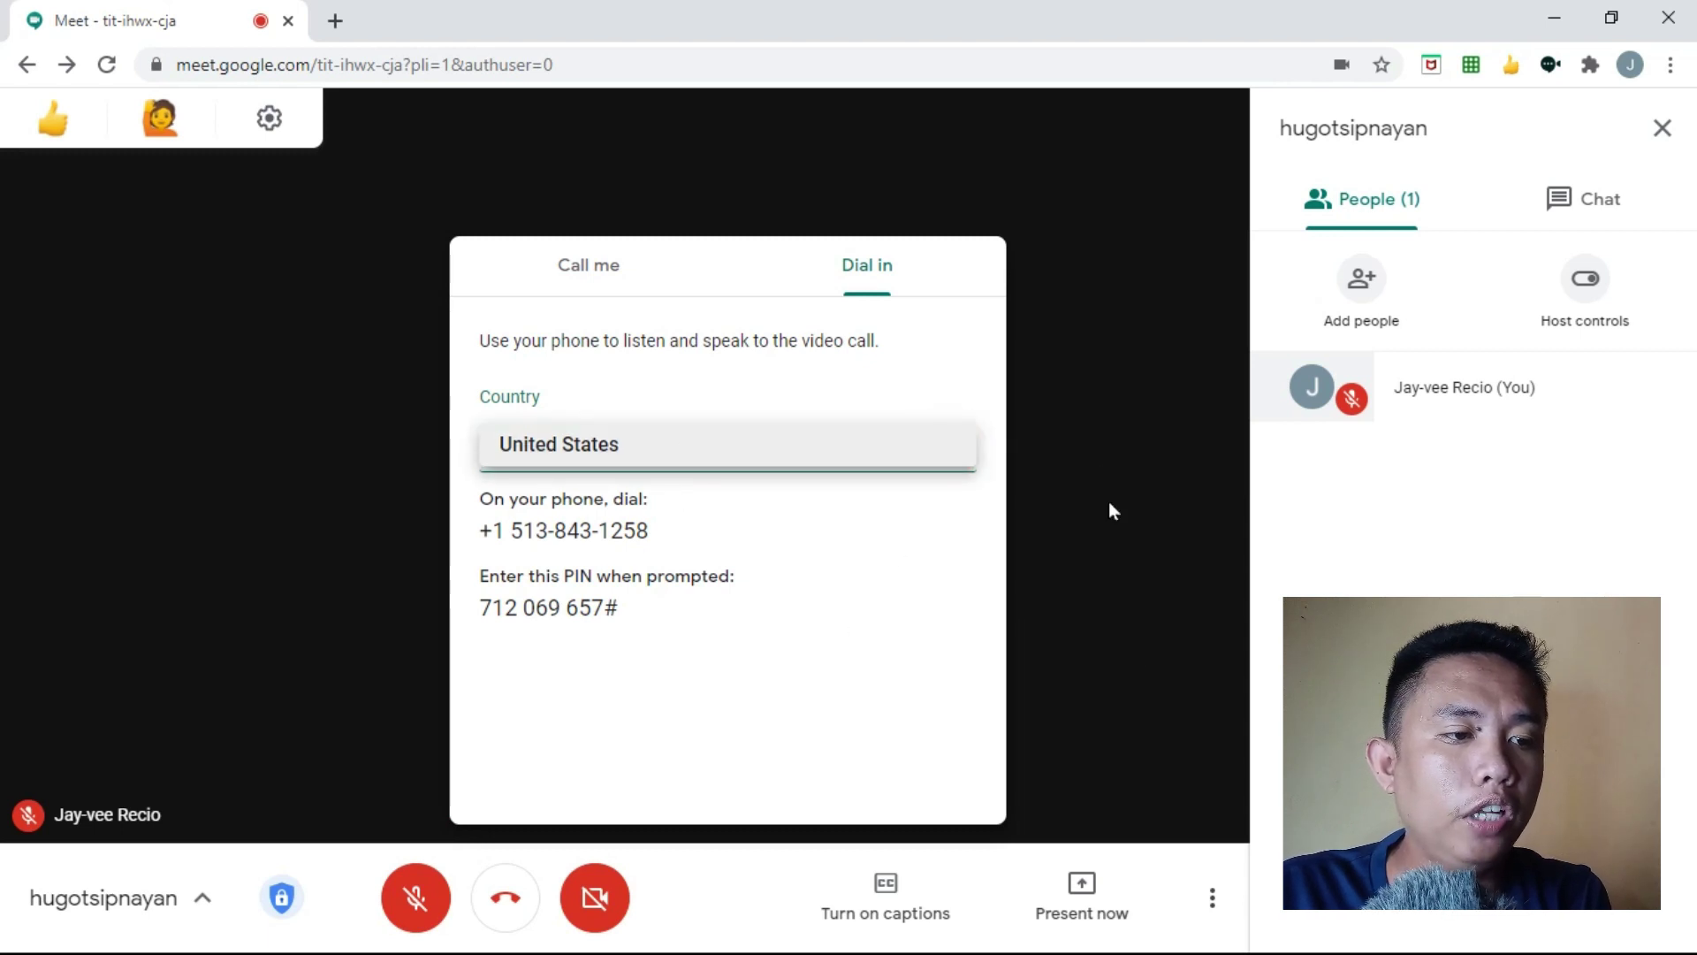
{"action": "left_click", "coordinate": [548, 275]}
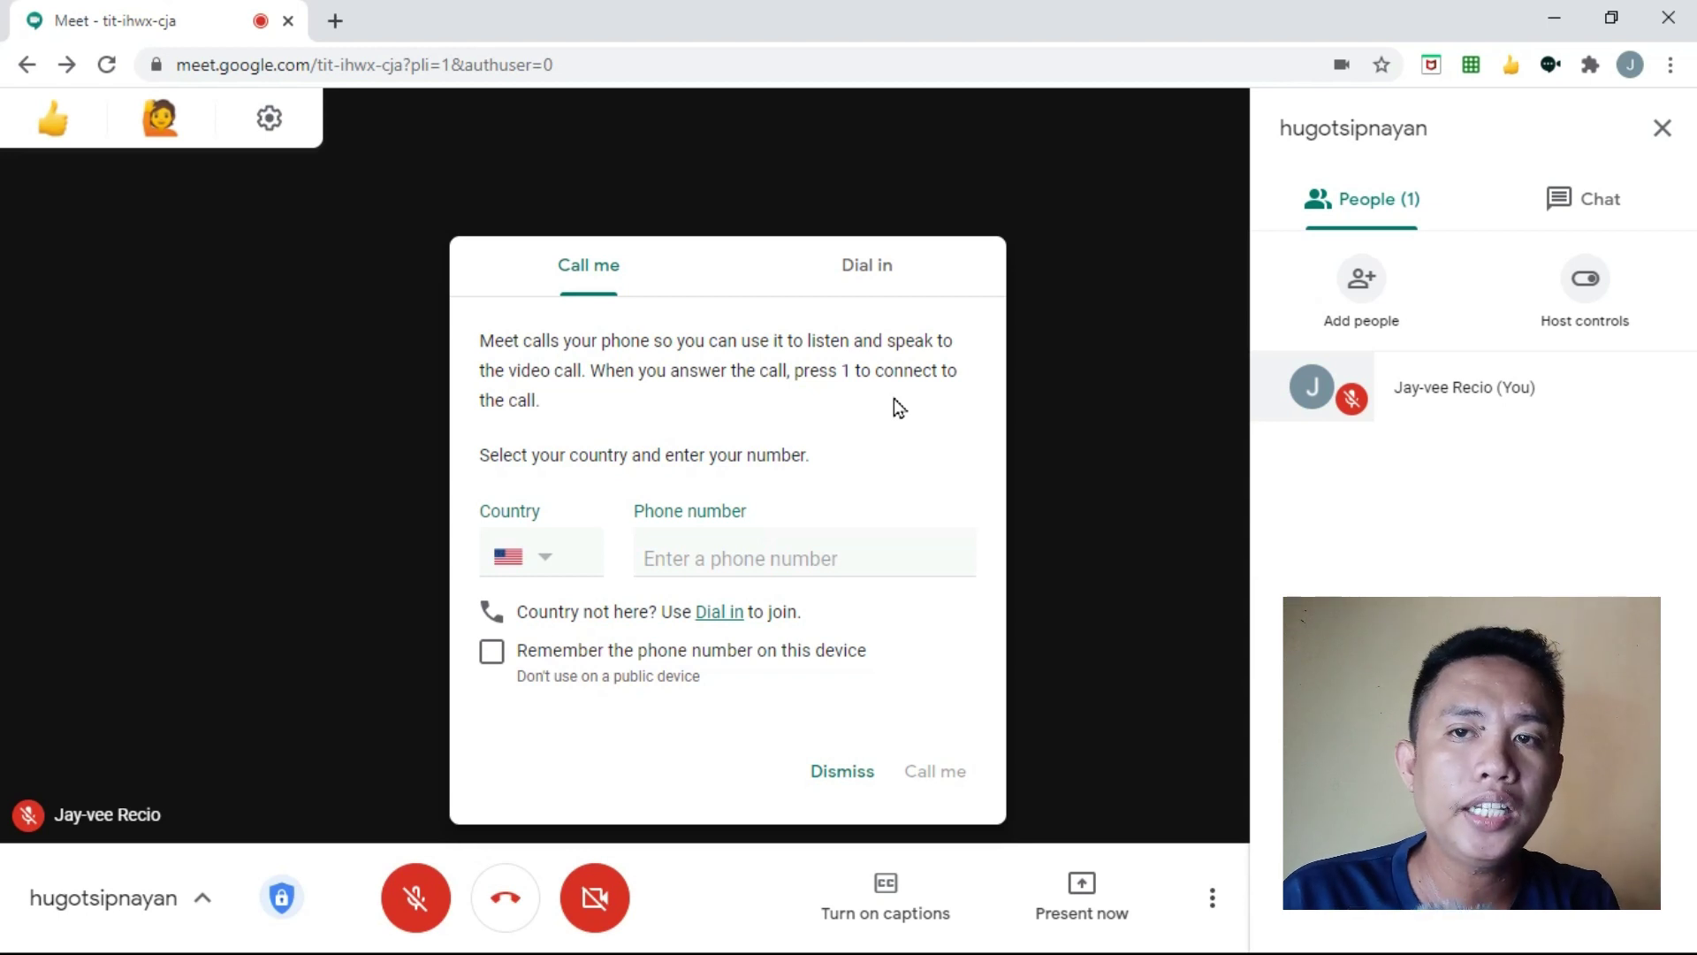
Close the phone audio options, open Change layout, and try Auto with maximum tiles 9.
{"action": "left_click", "coordinate": [1213, 916]}
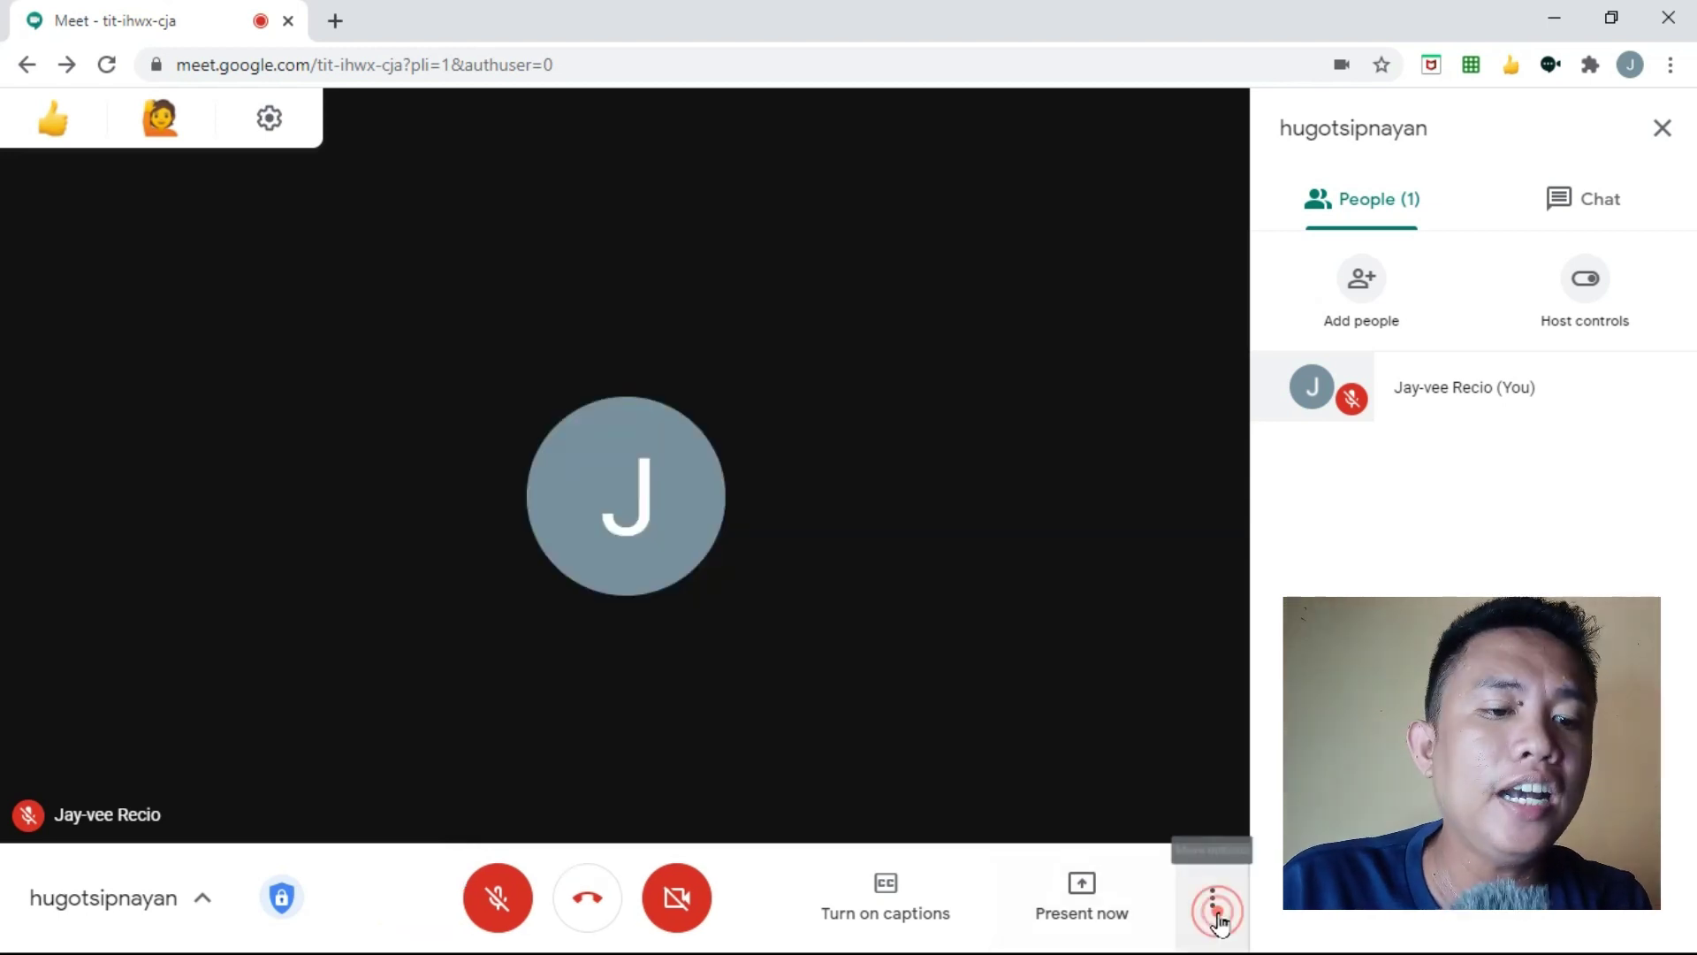
{"action": "left_click", "coordinate": [1215, 920]}
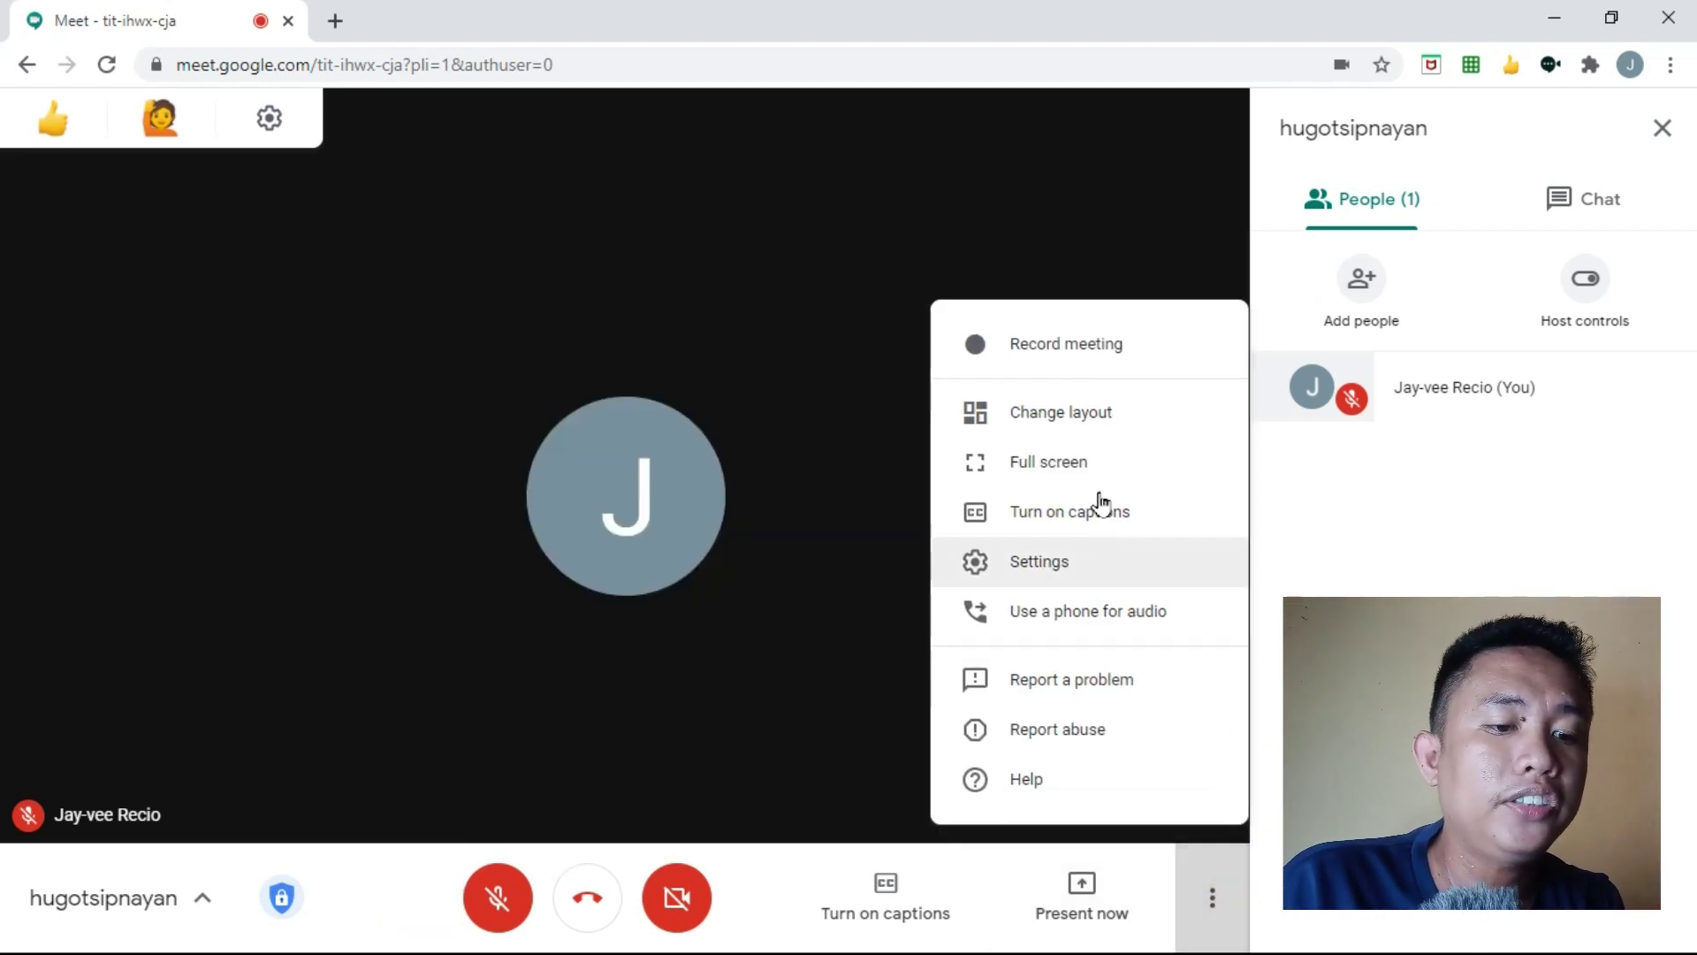
{"action": "left_click", "coordinate": [1061, 412]}
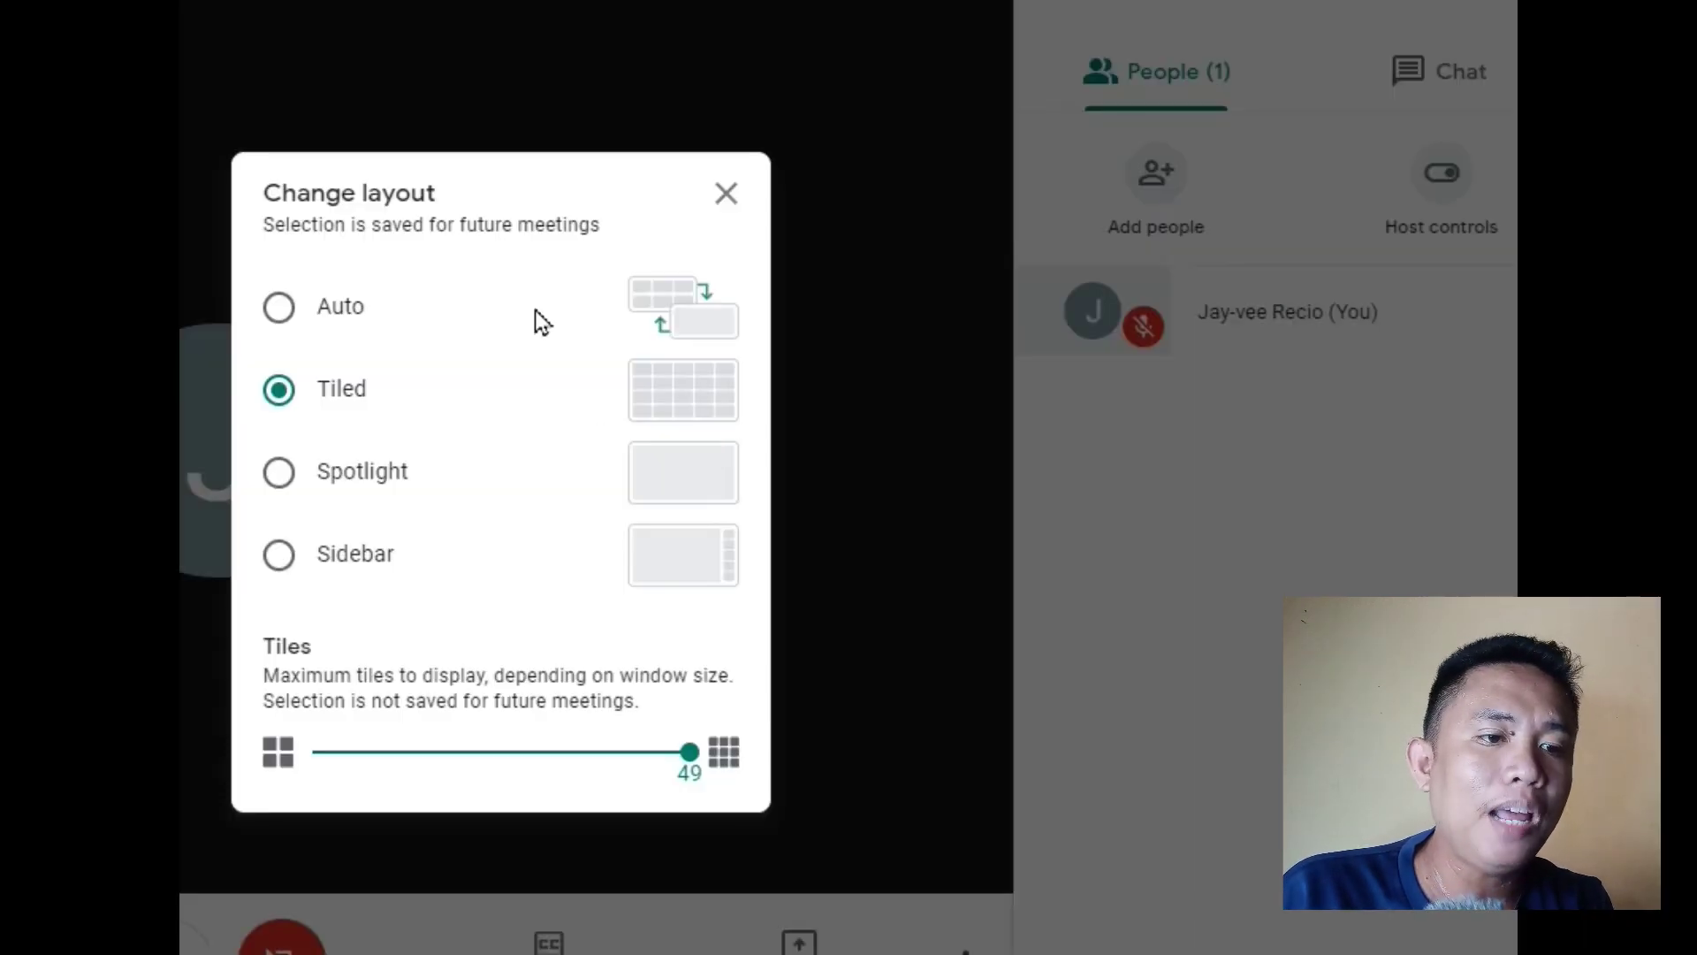
{"action": "left_click", "coordinate": [323, 329]}
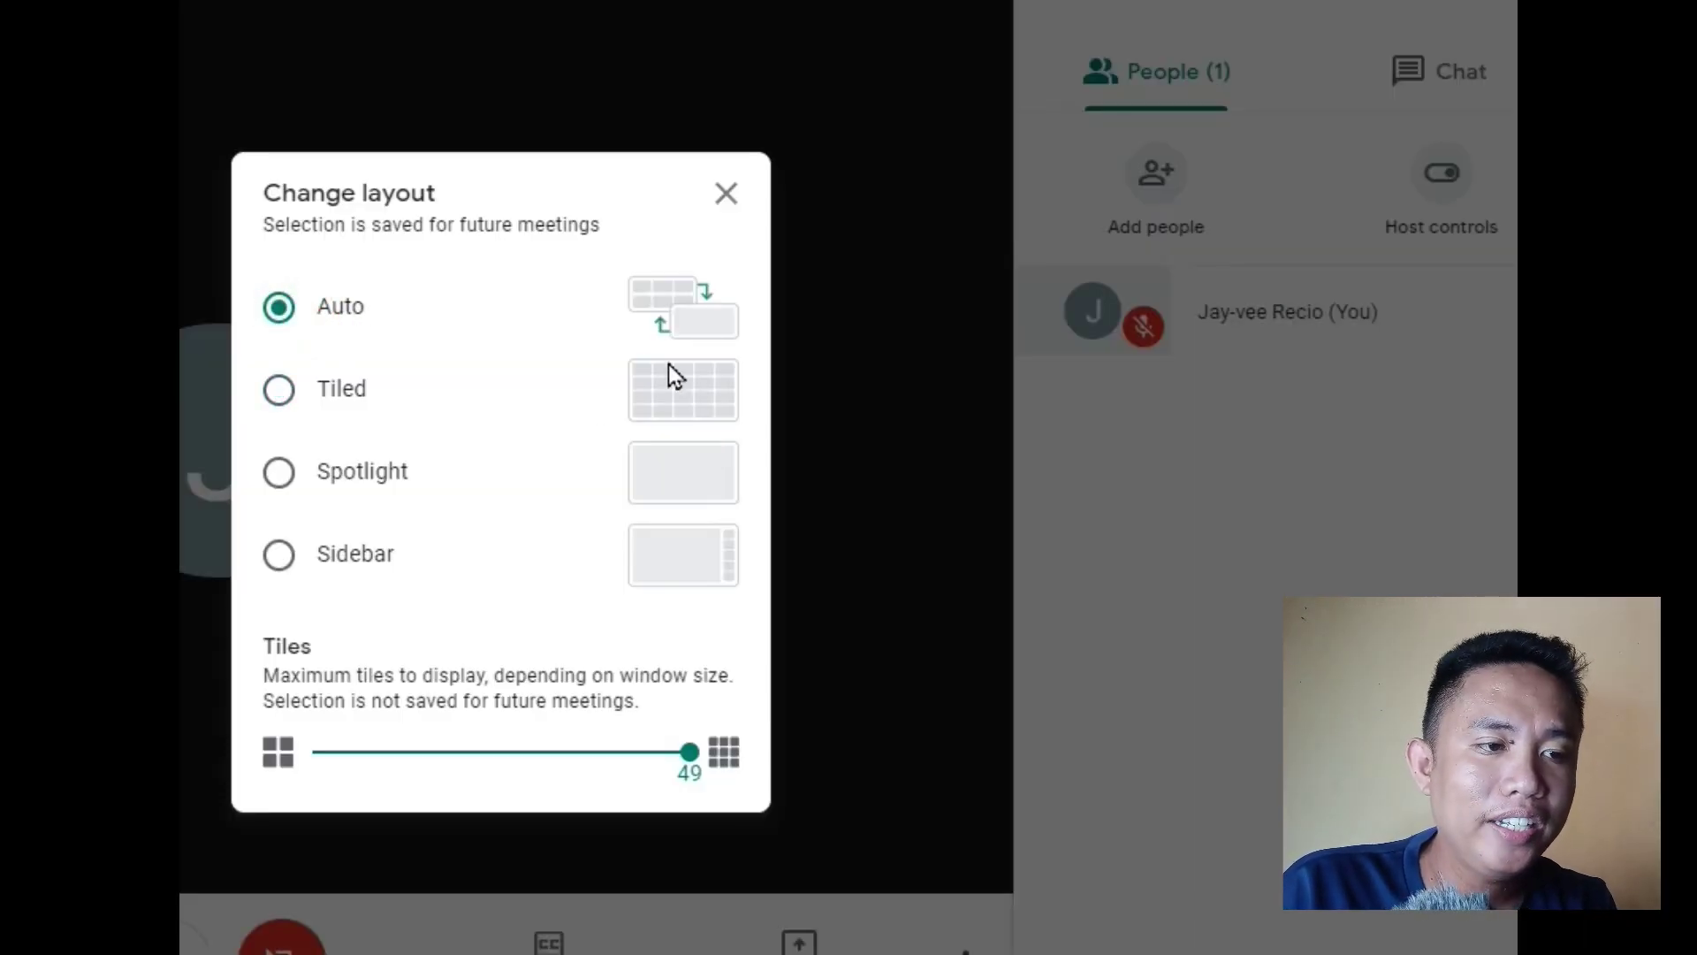
{"action": "left_click_drag", "start_coordinate": [688, 754], "coordinate": [325, 773]}
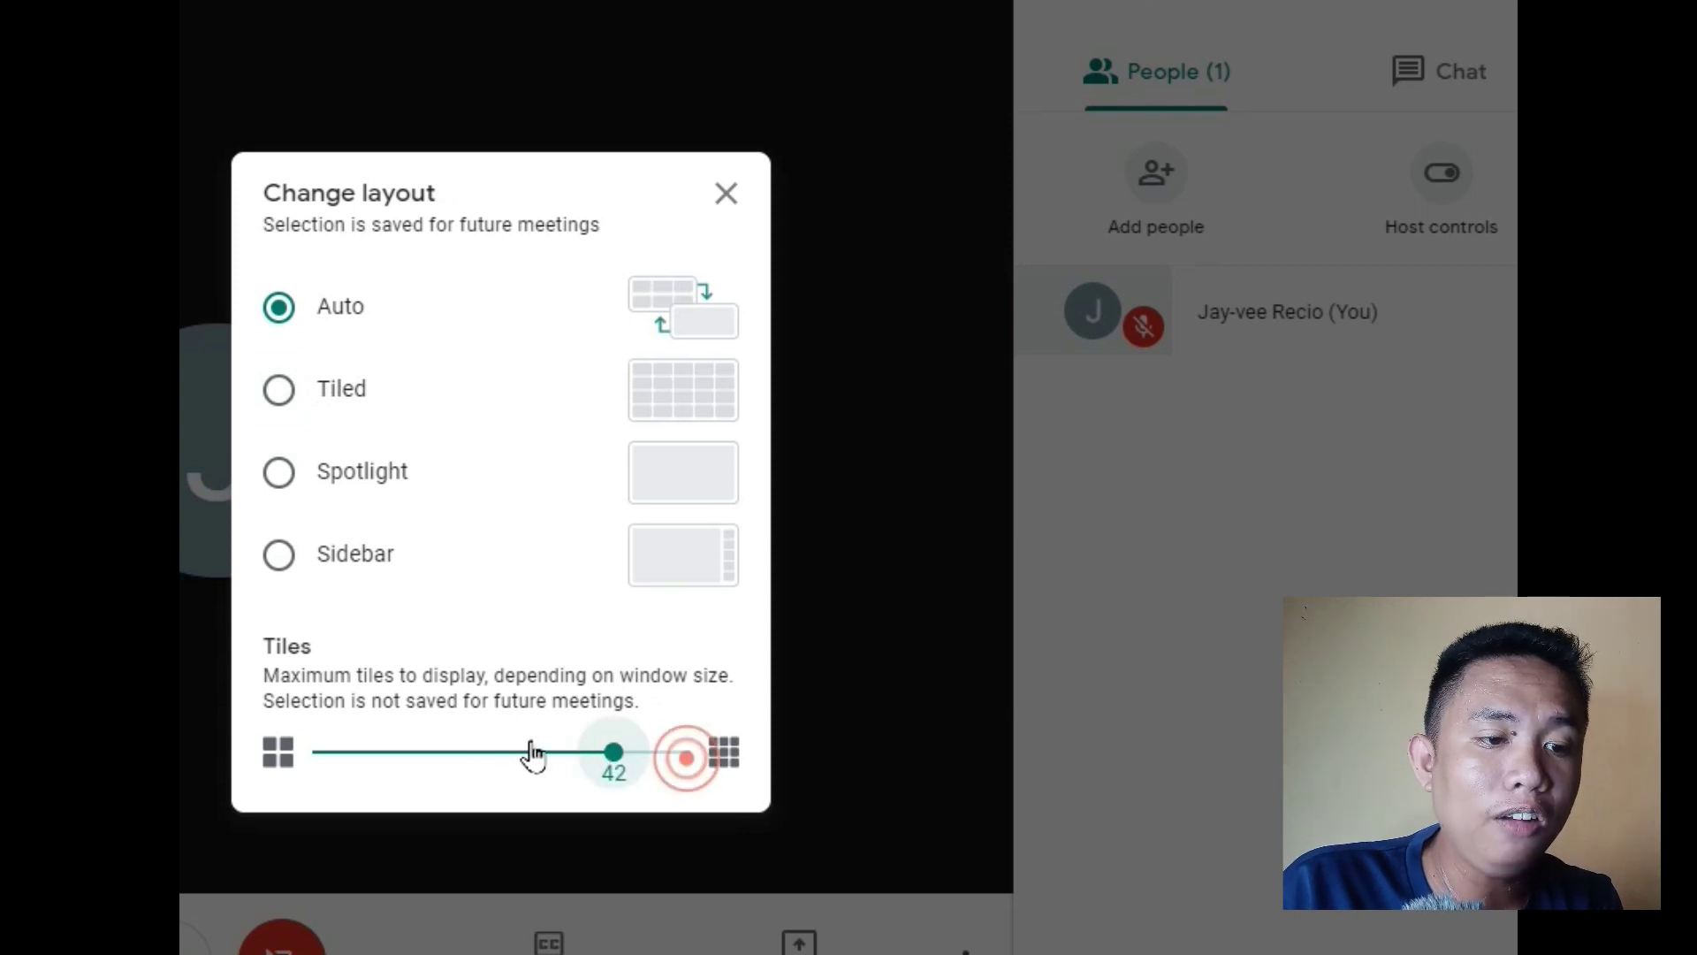
{"action": "left_click", "coordinate": [389, 756]}
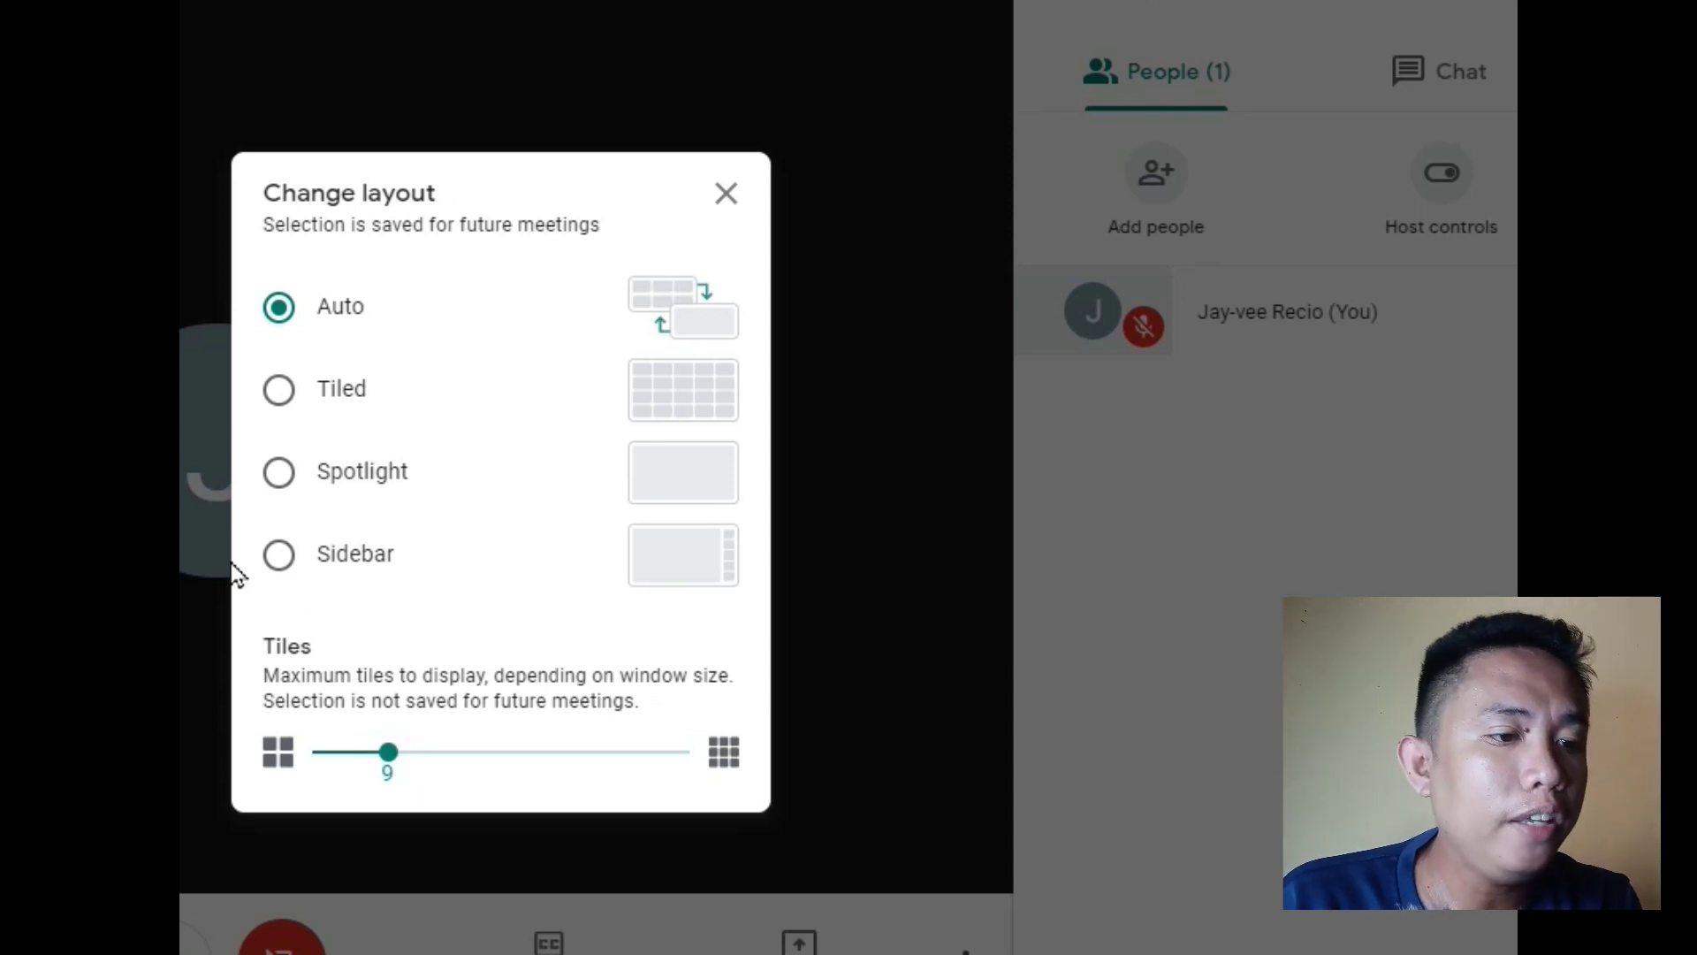
Try the Sidebar layout, then choose Tiled with the maximum of 49 tiles.
{"action": "left_click", "coordinate": [282, 557]}
{"action": "left_click", "coordinate": [308, 405]}
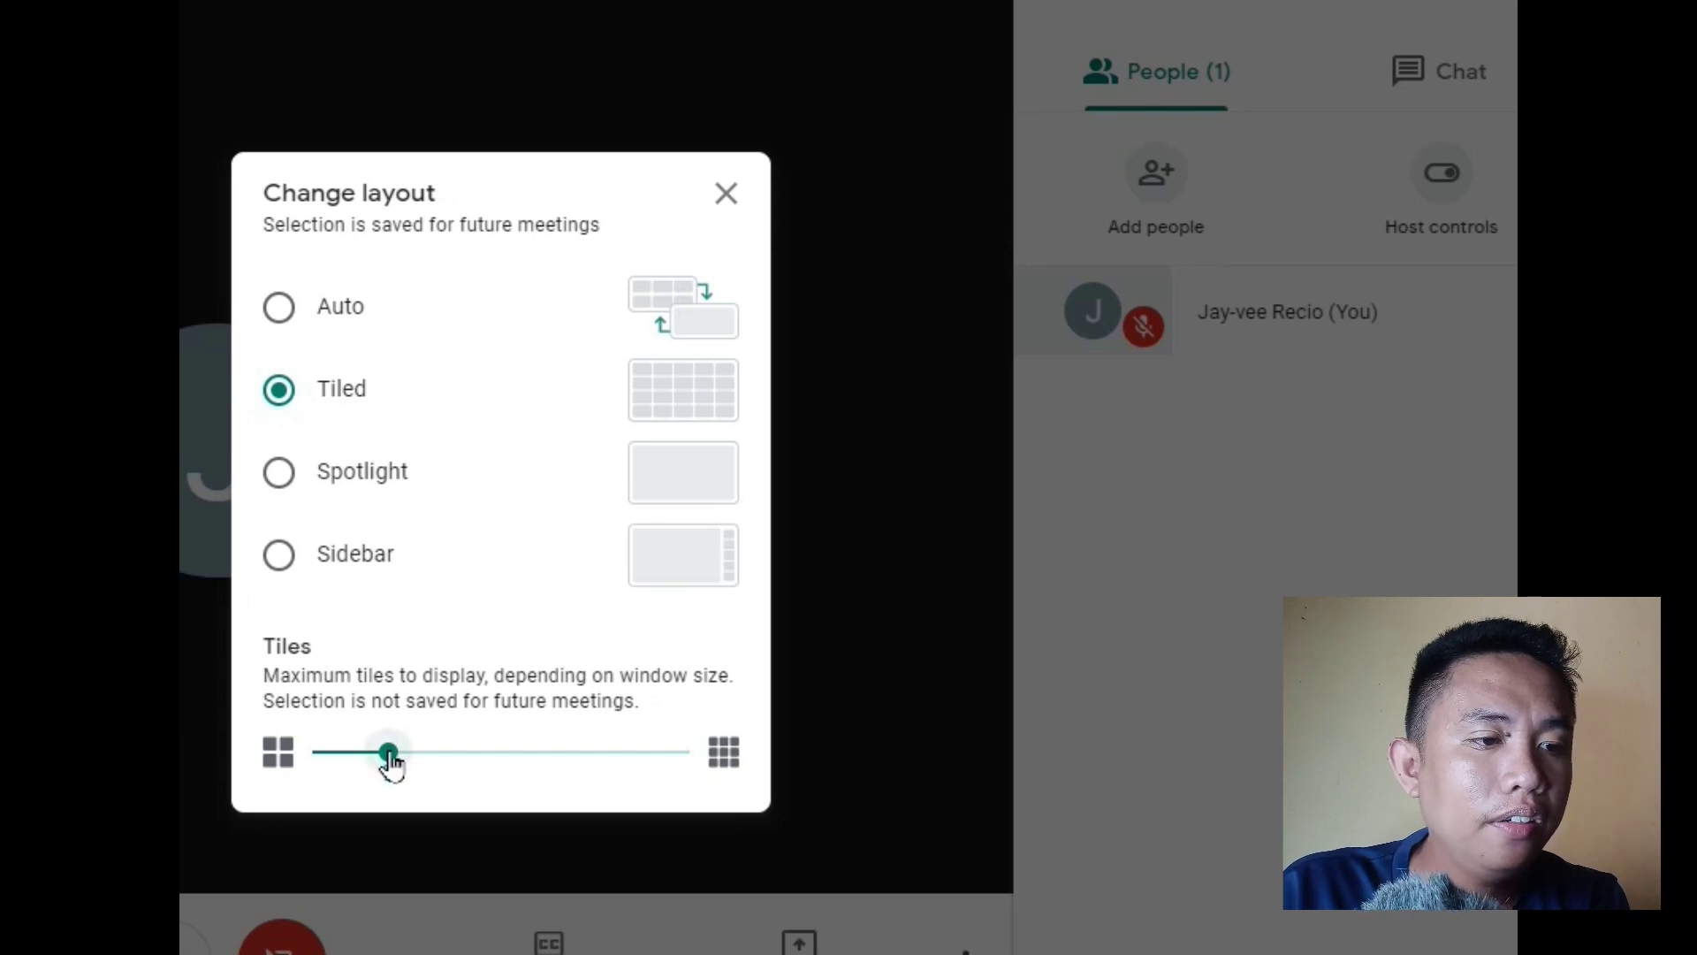
{"action": "left_click_drag", "start_coordinate": [389, 754], "coordinate": [809, 789]}
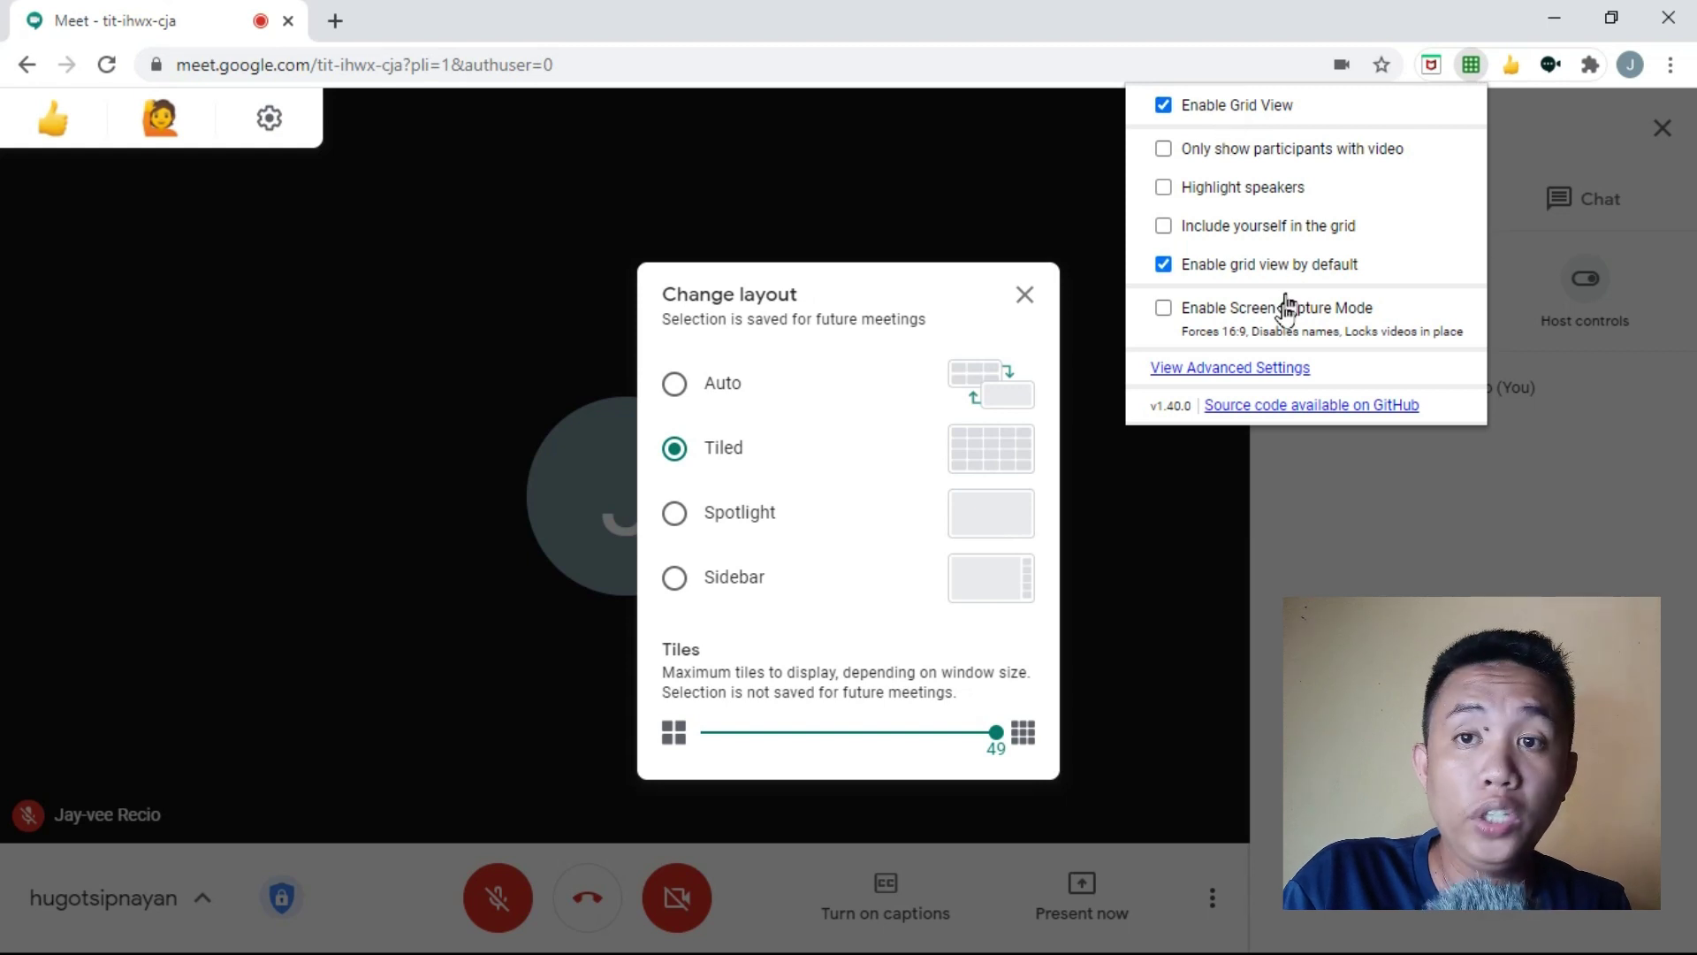
Close the layout dialog and check 'Include yourself in the grid' in the Grid View extension.
{"action": "left_click", "coordinate": [1025, 297]}
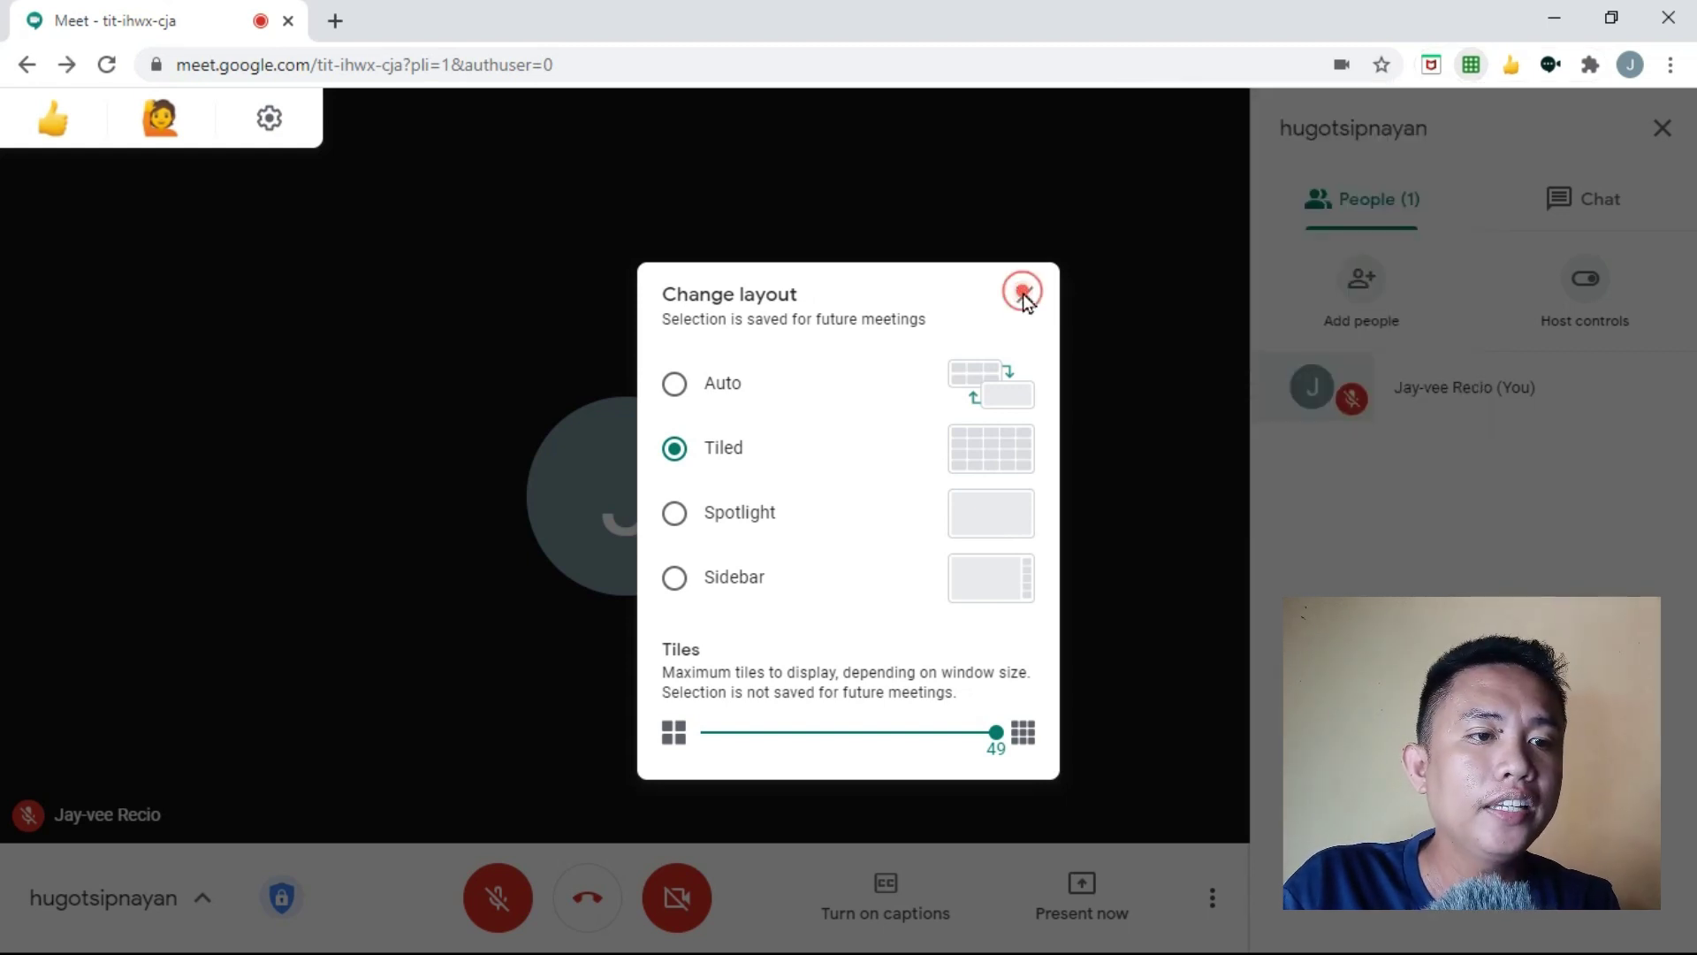
{"action": "left_click", "coordinate": [1024, 297]}
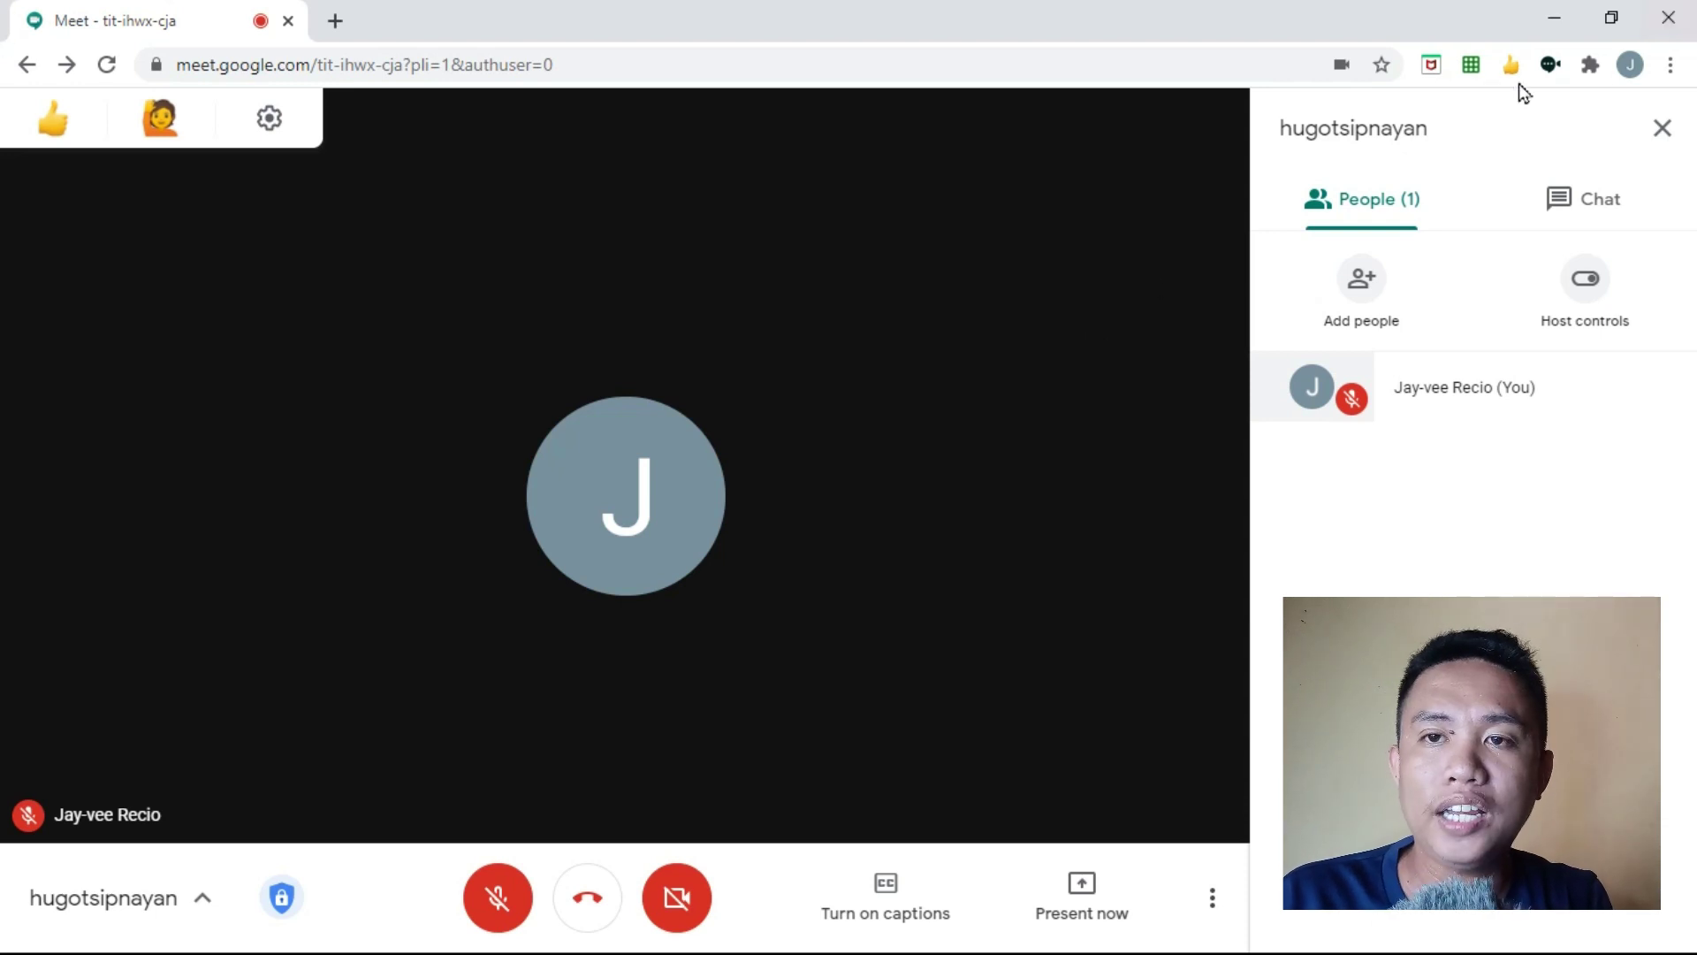
{"action": "left_click", "coordinate": [1471, 64]}
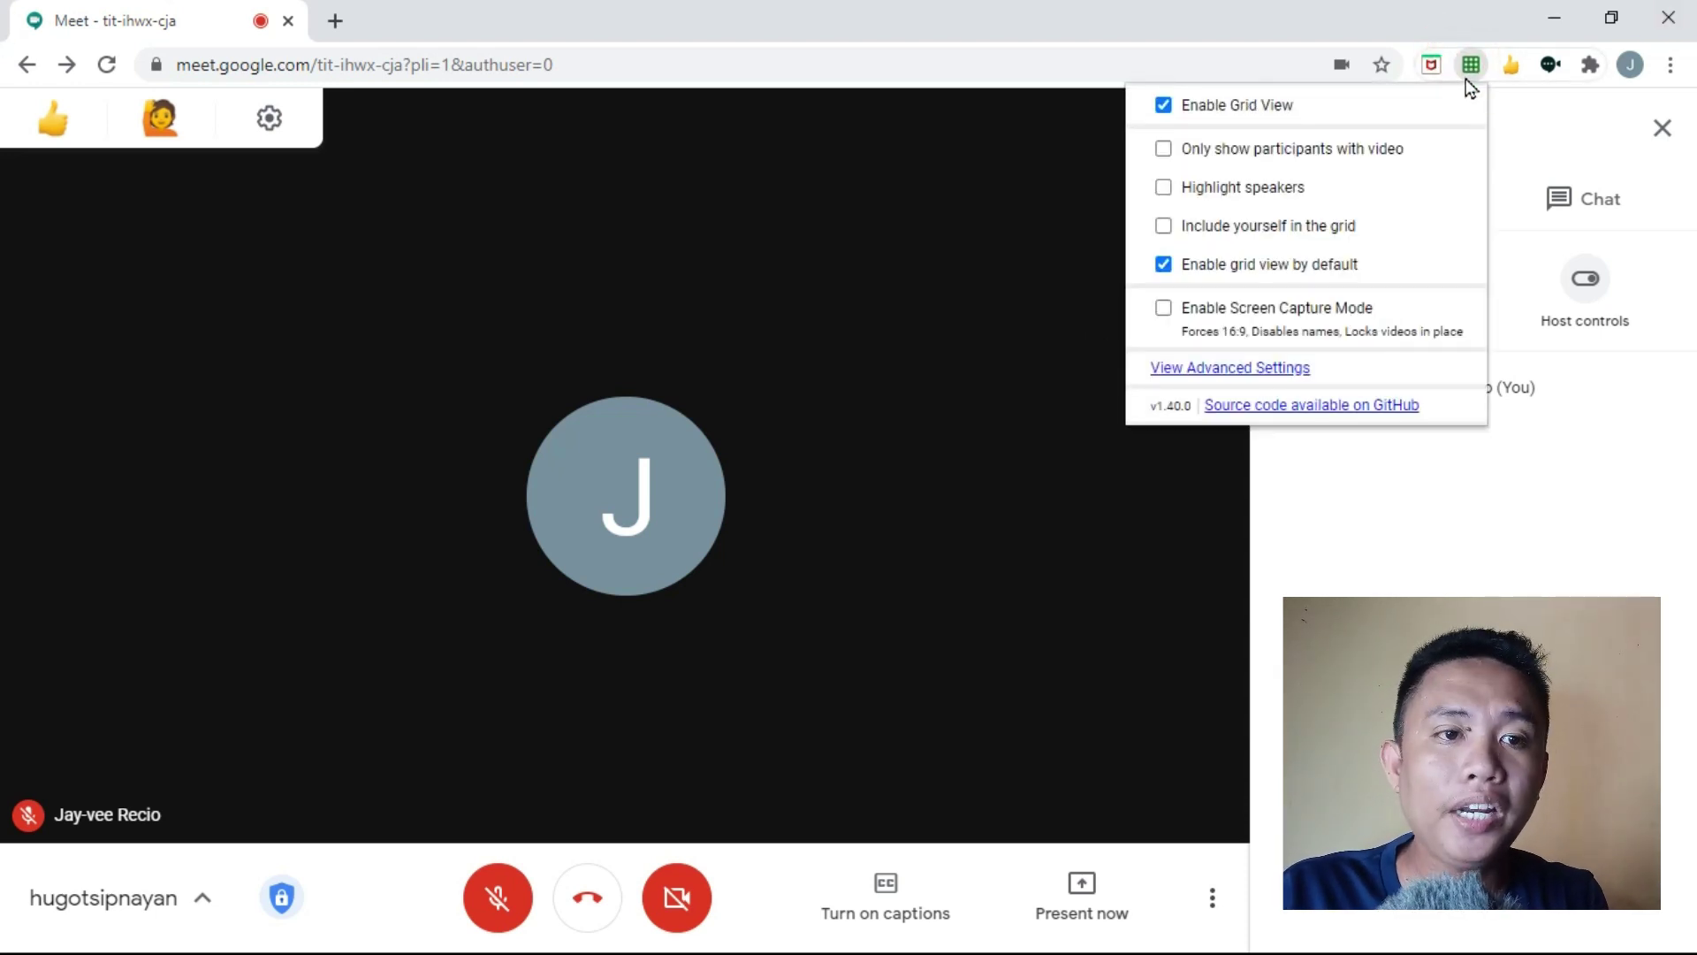
{"action": "left_click", "coordinate": [1192, 228]}
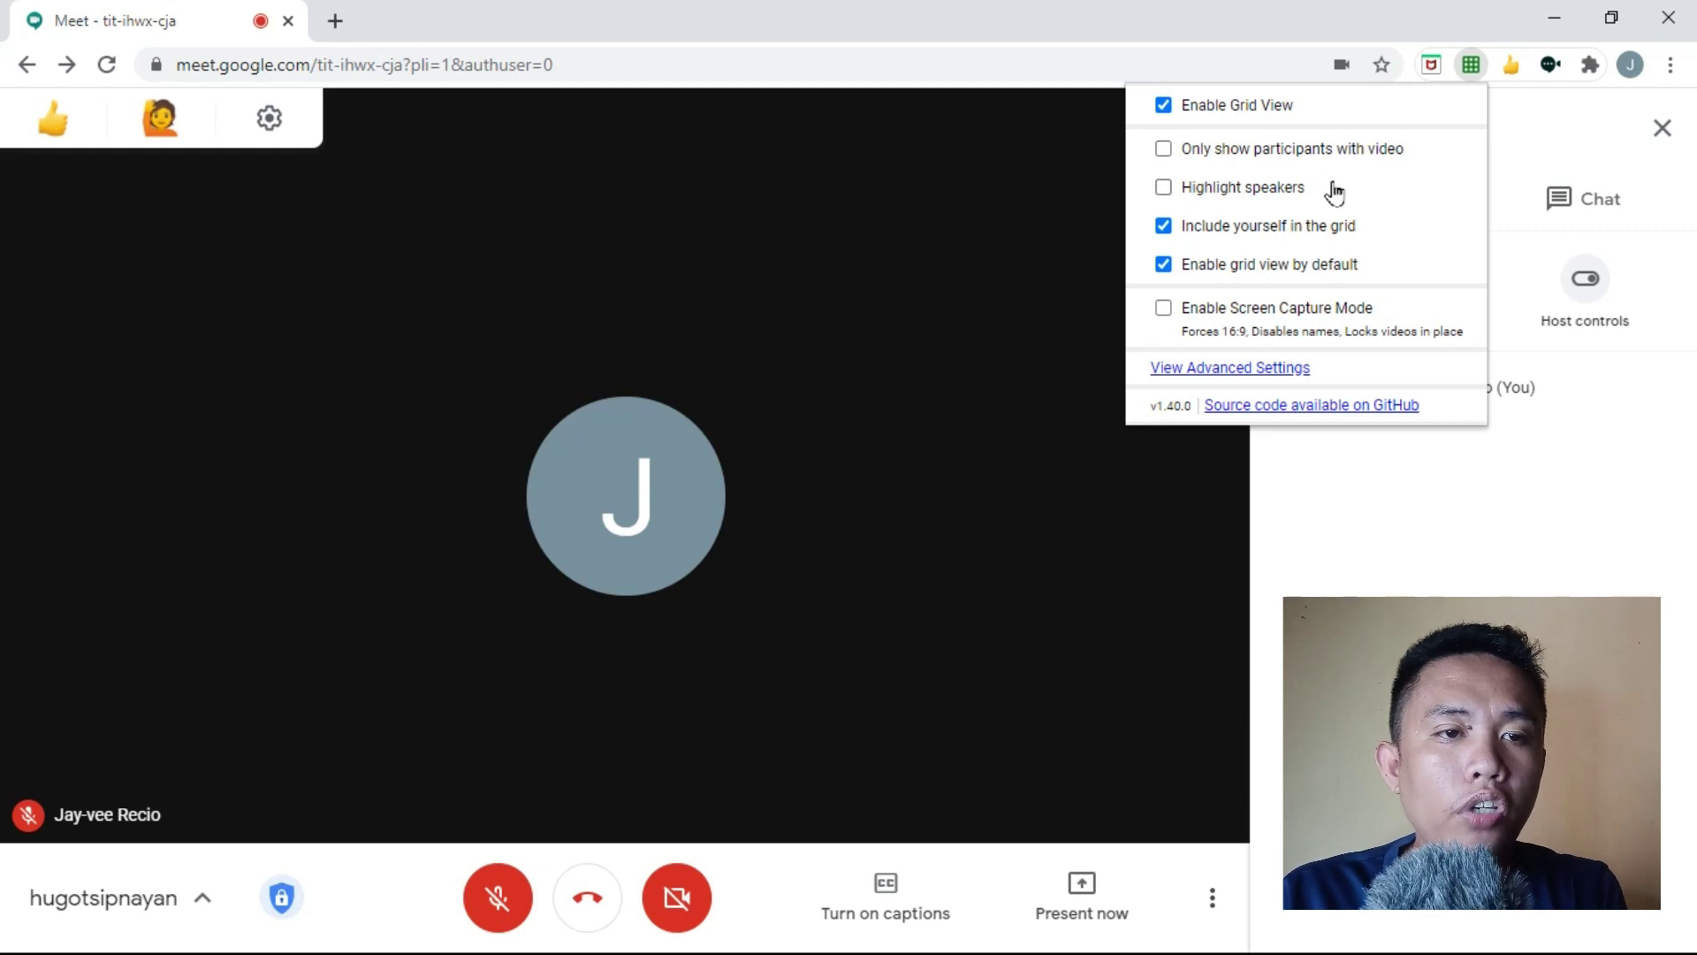
{"action": "left_click", "coordinate": [1469, 75]}
{"action": "mouse_move", "coordinate": [1459, 386]}
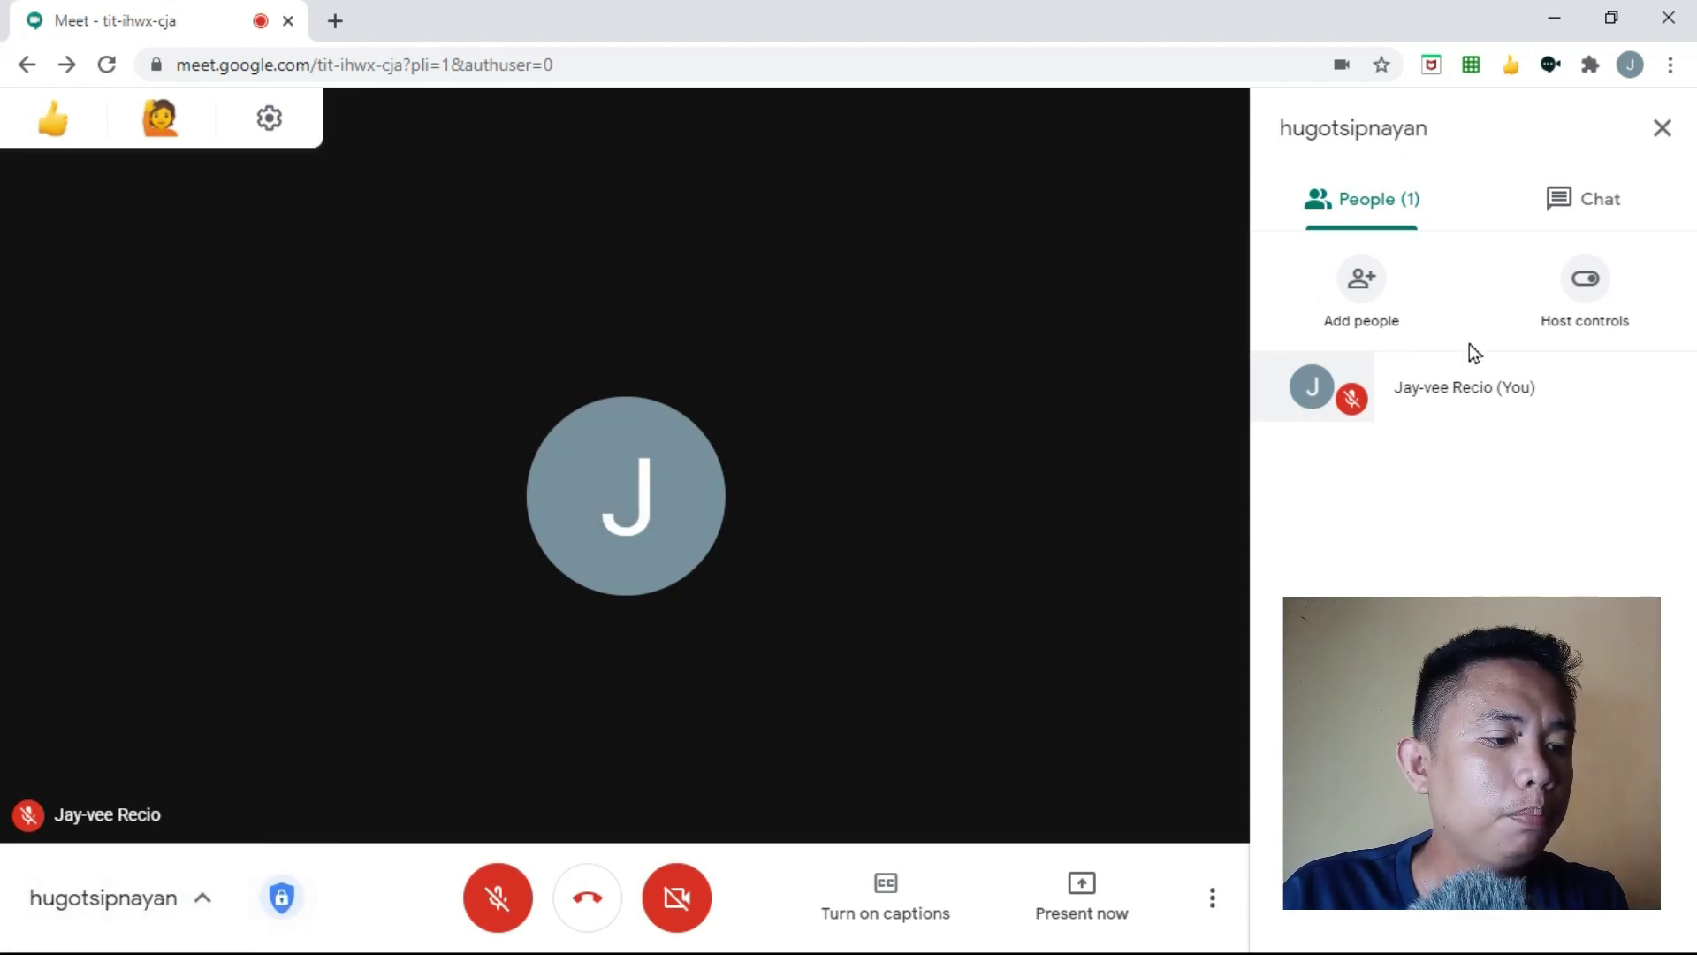
{"action": "left_click", "coordinate": [1574, 292]}
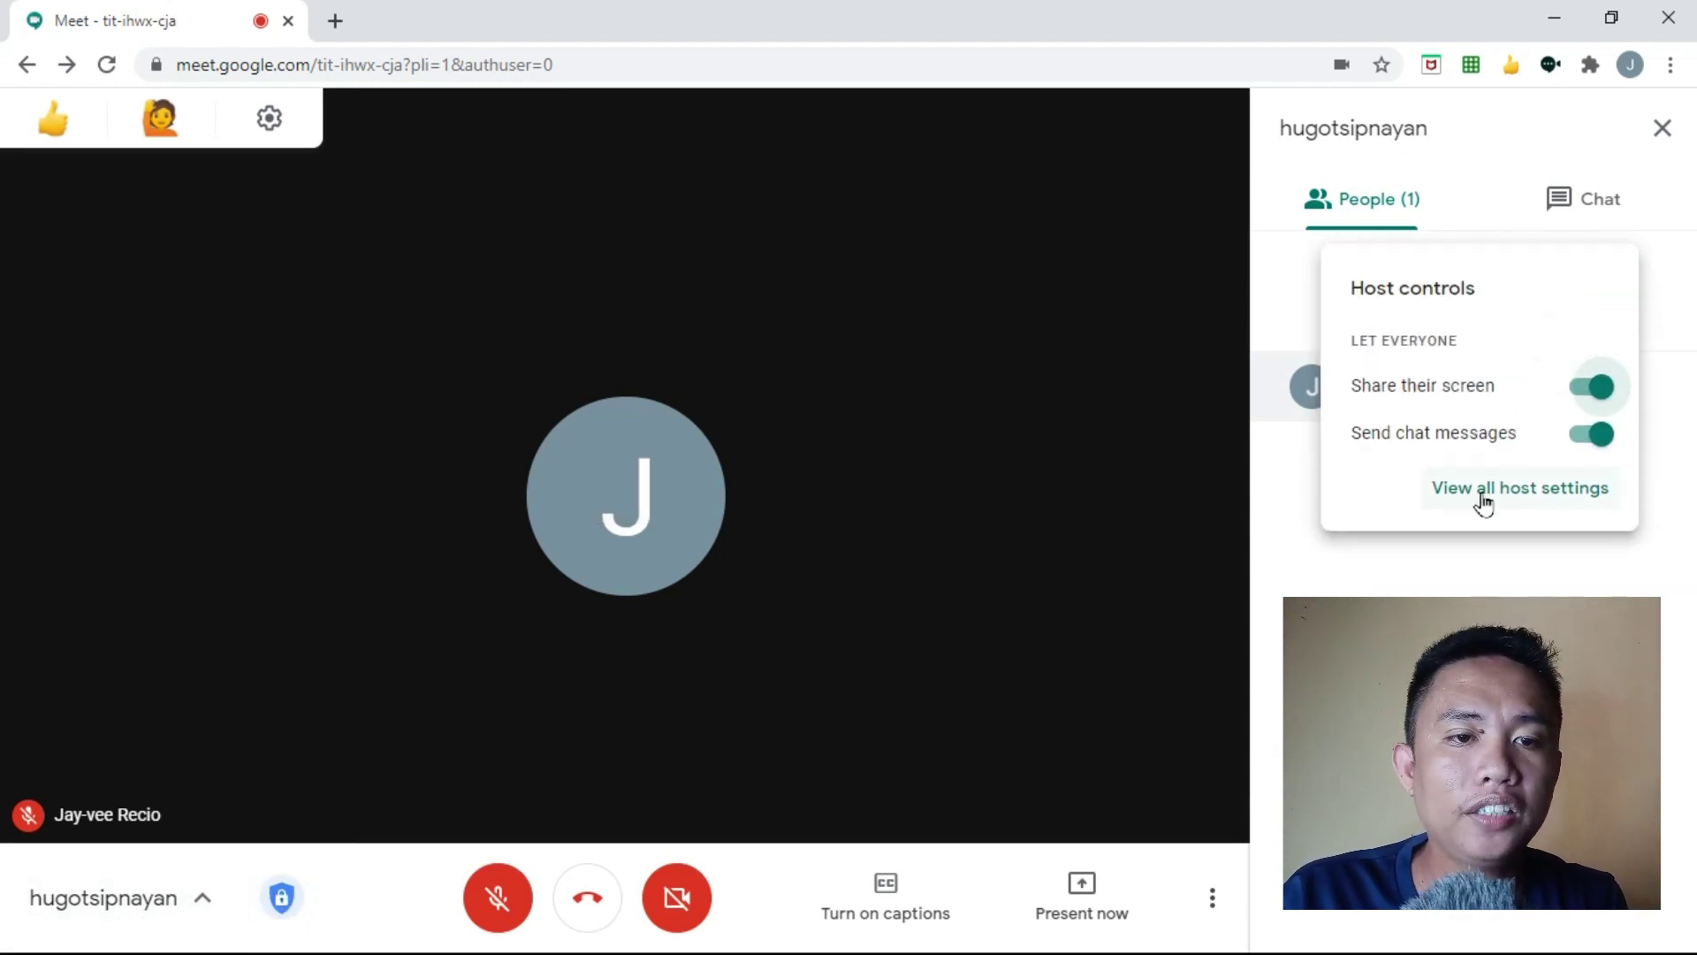
{"action": "left_click", "coordinate": [1475, 579]}
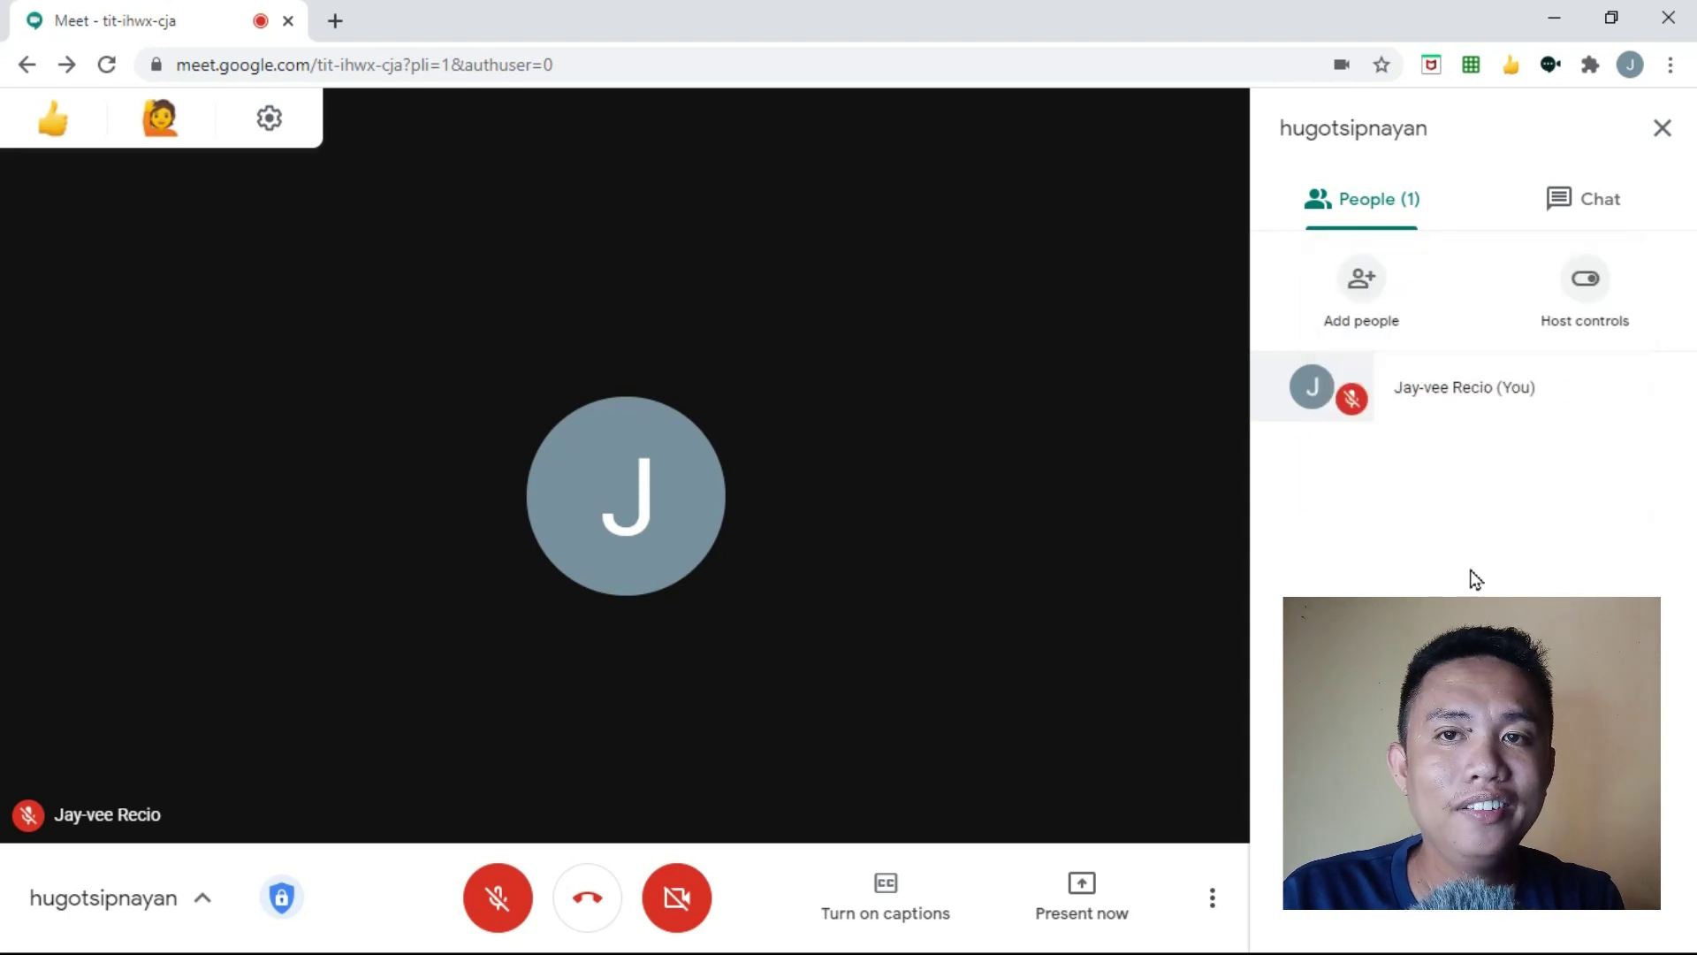